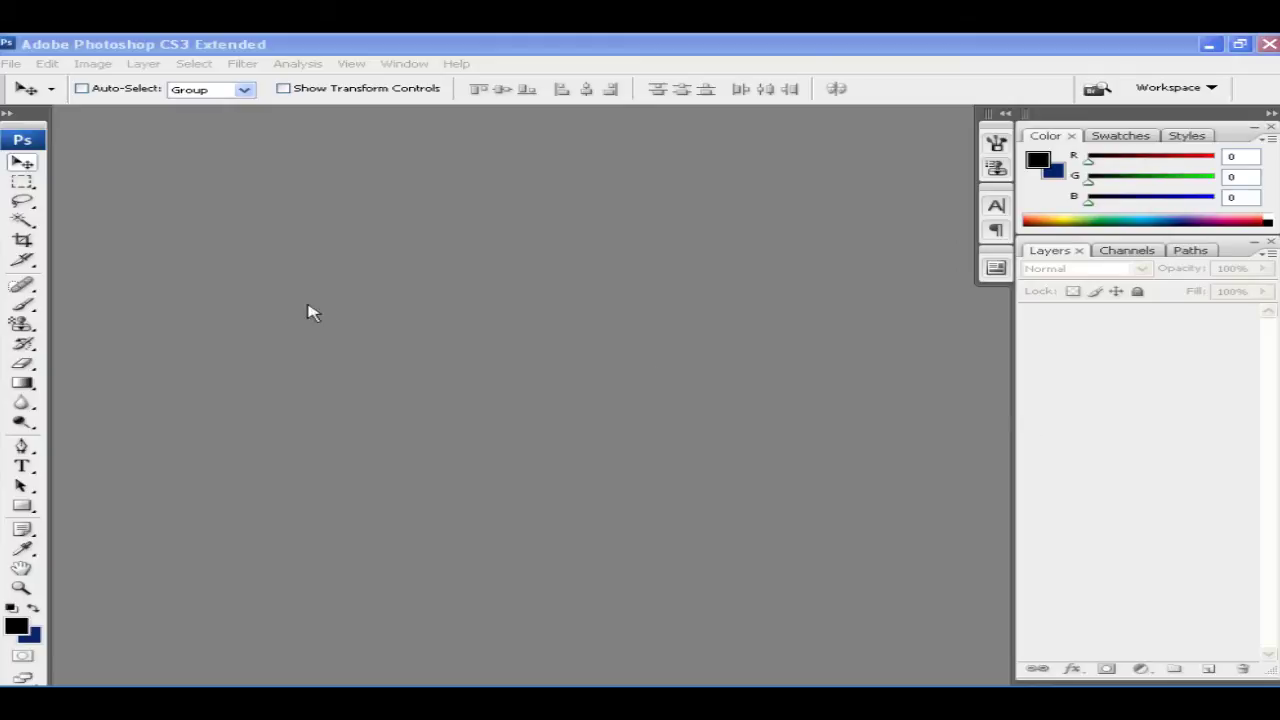
- Dismiss the window system menu and open Photoshop's File menu
left_click(11, 63)
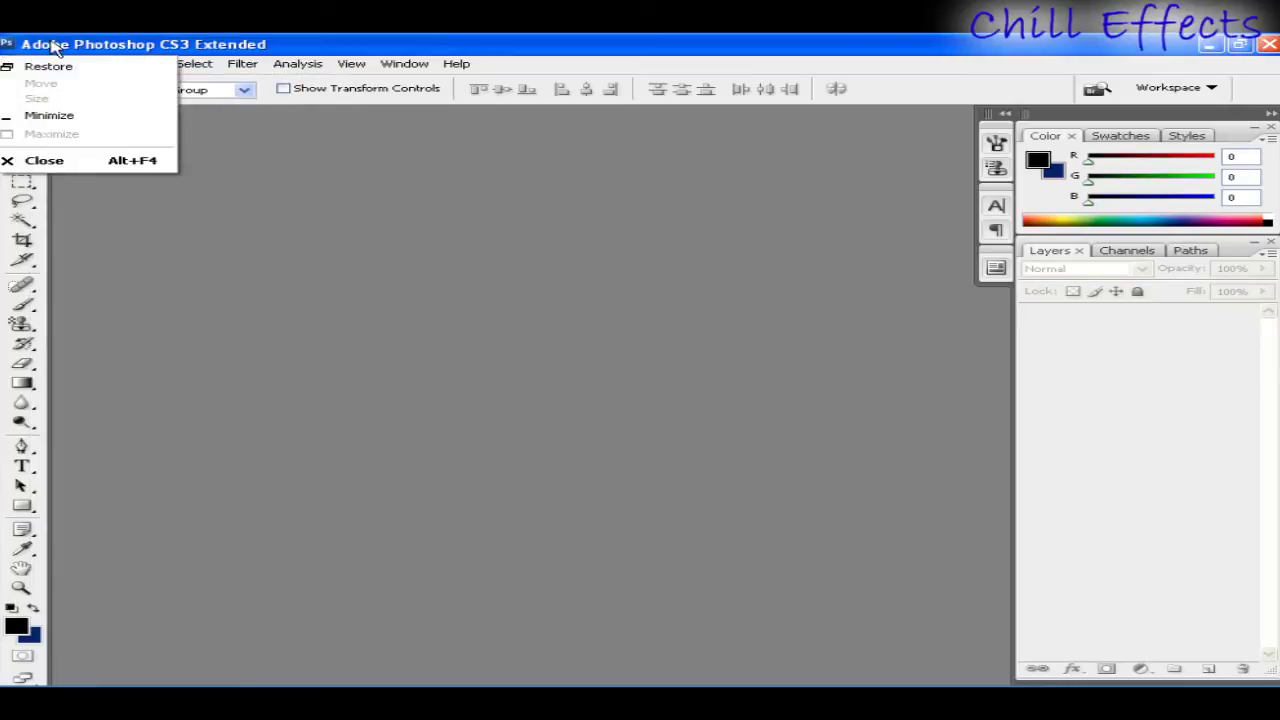
left_click(358, 258)
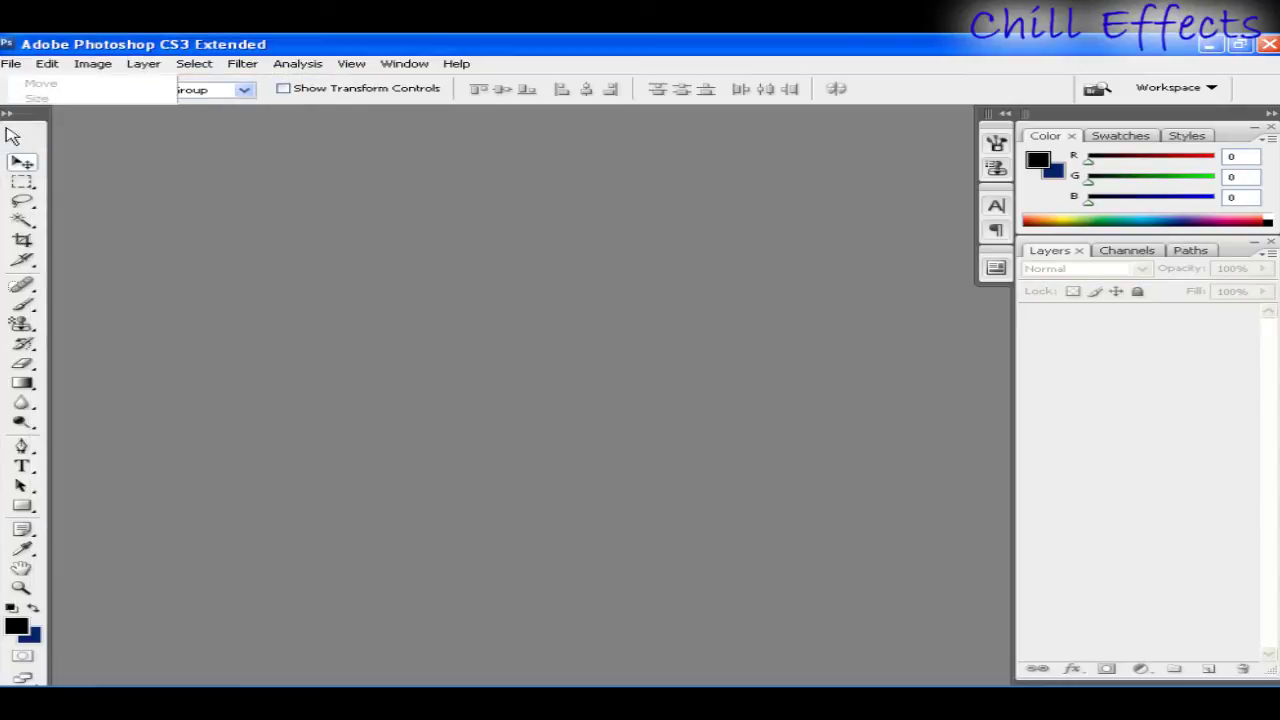
left_click(11, 63)
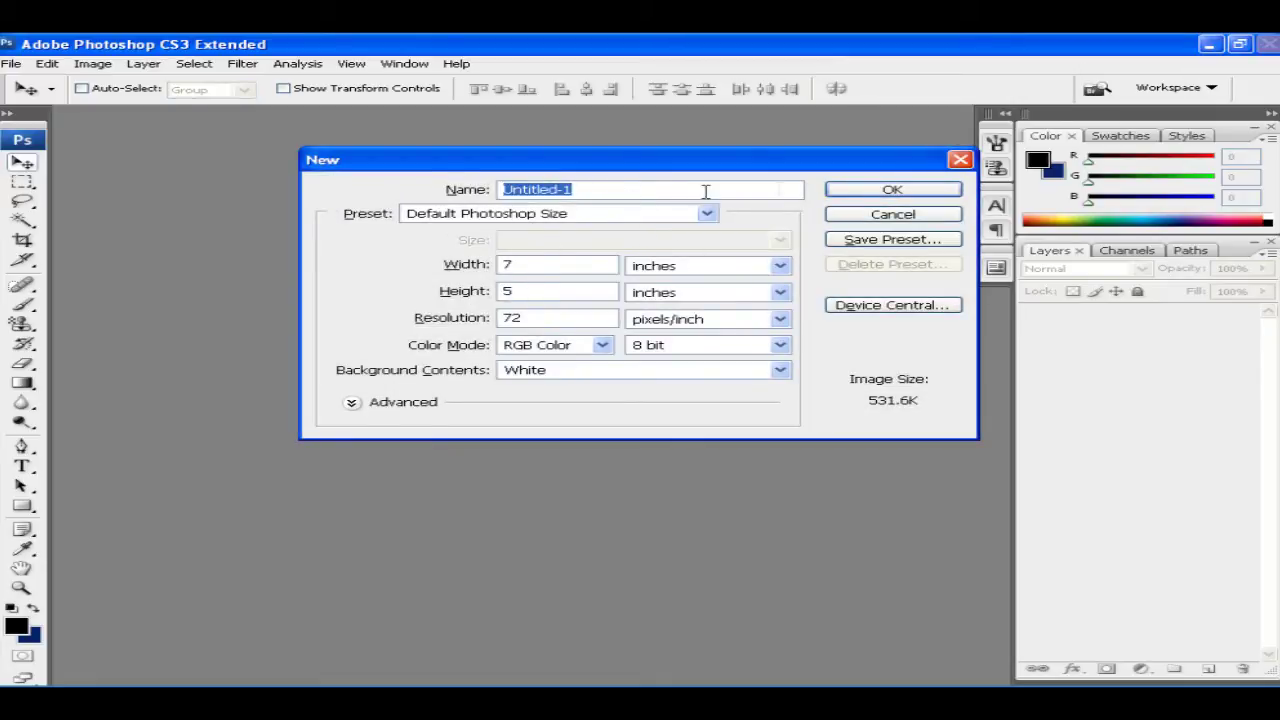
- Accept the 7×5 in, 72 ppi white document defaults and maximize the Untitled-1 window
left_click(880, 192)
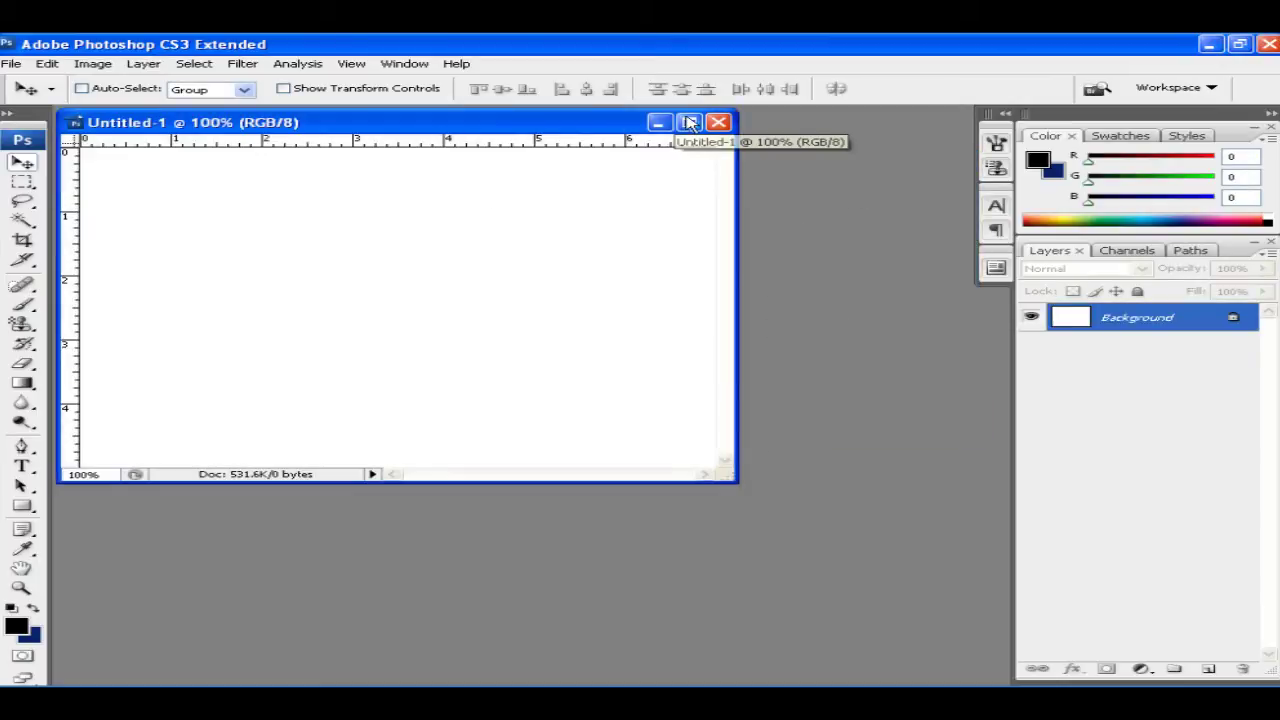
left_click(689, 122)
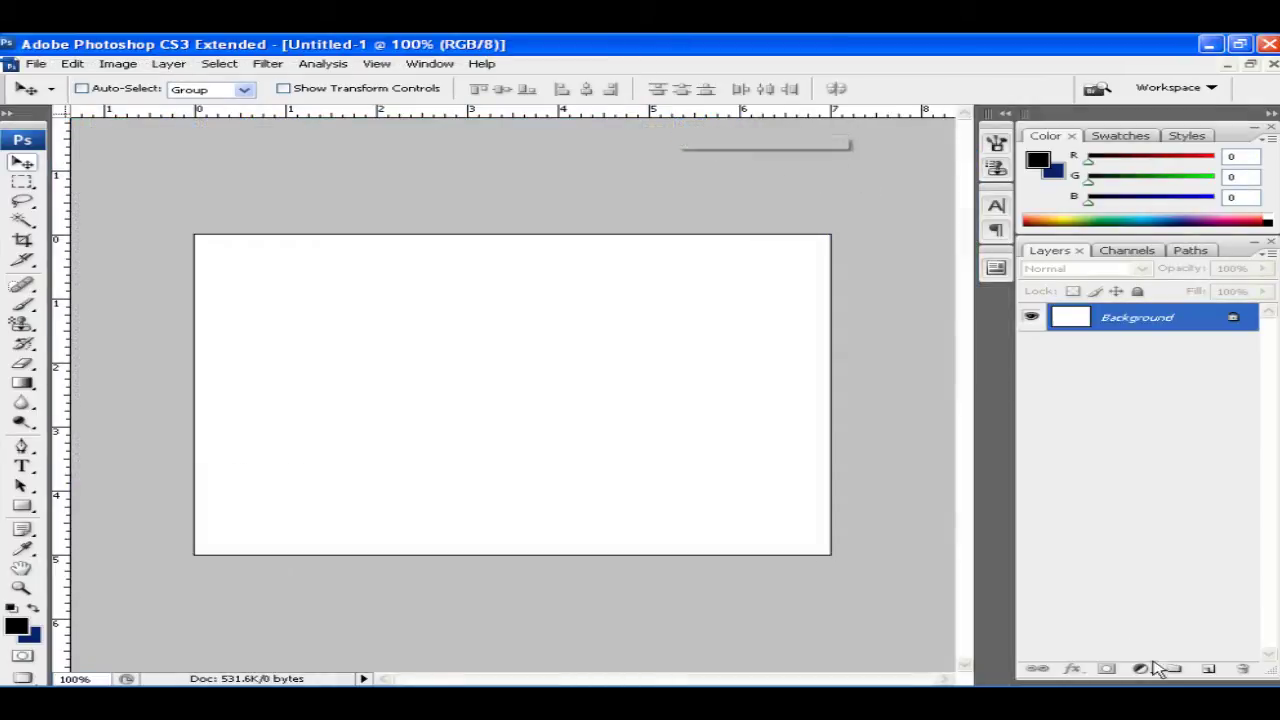
- Type 'GuNTRuX' in 72 pt Neuropol and move it to the canvas centre
left_click(16, 468)
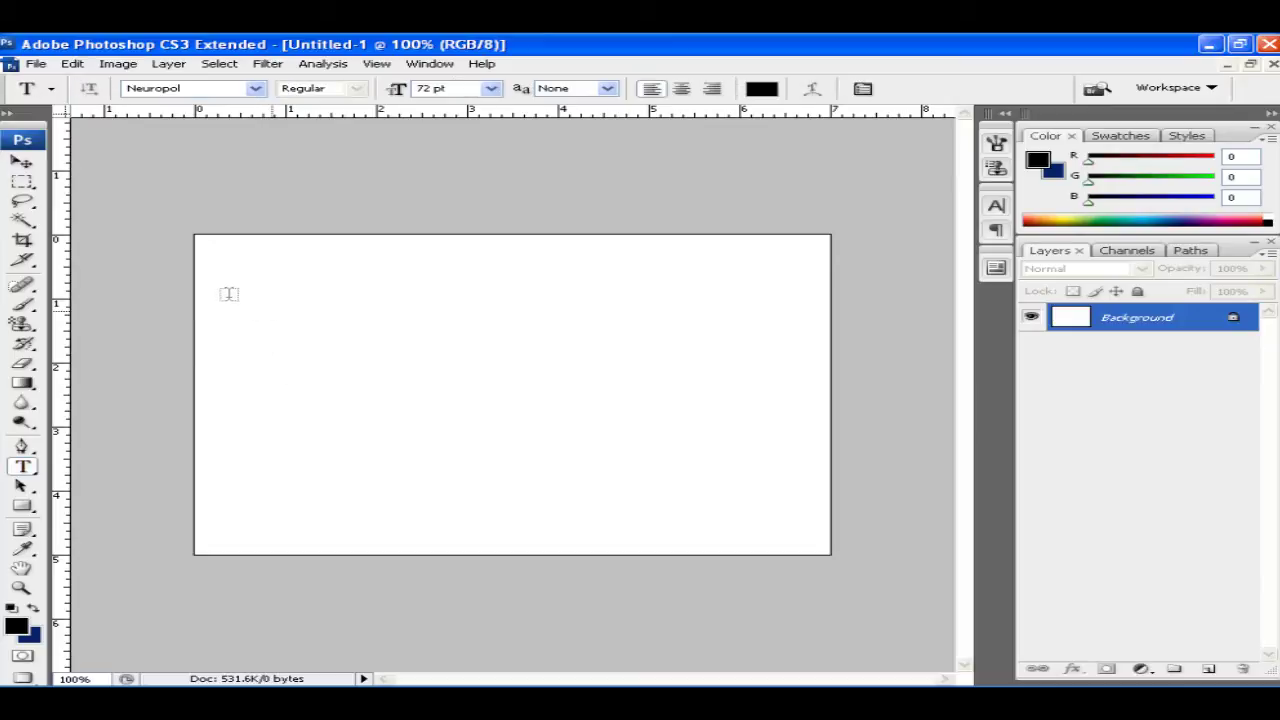
left_click_drag(229, 294, 783, 507)
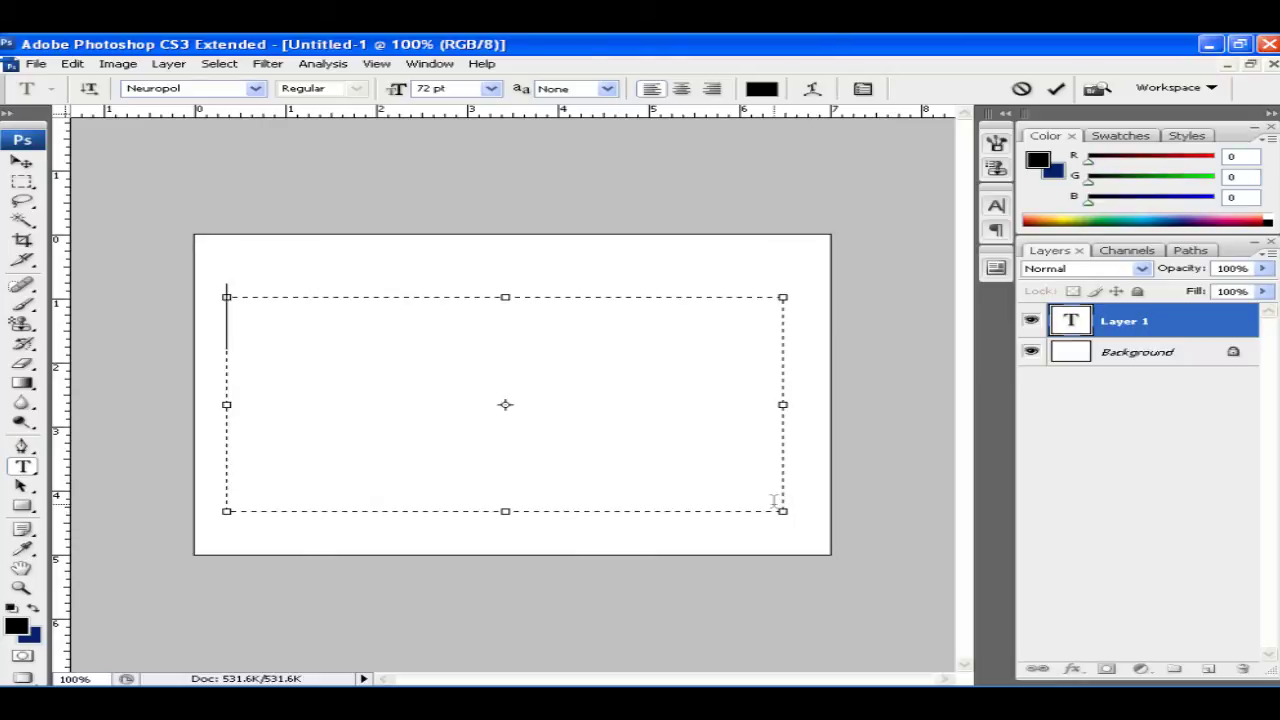
type("GUN")
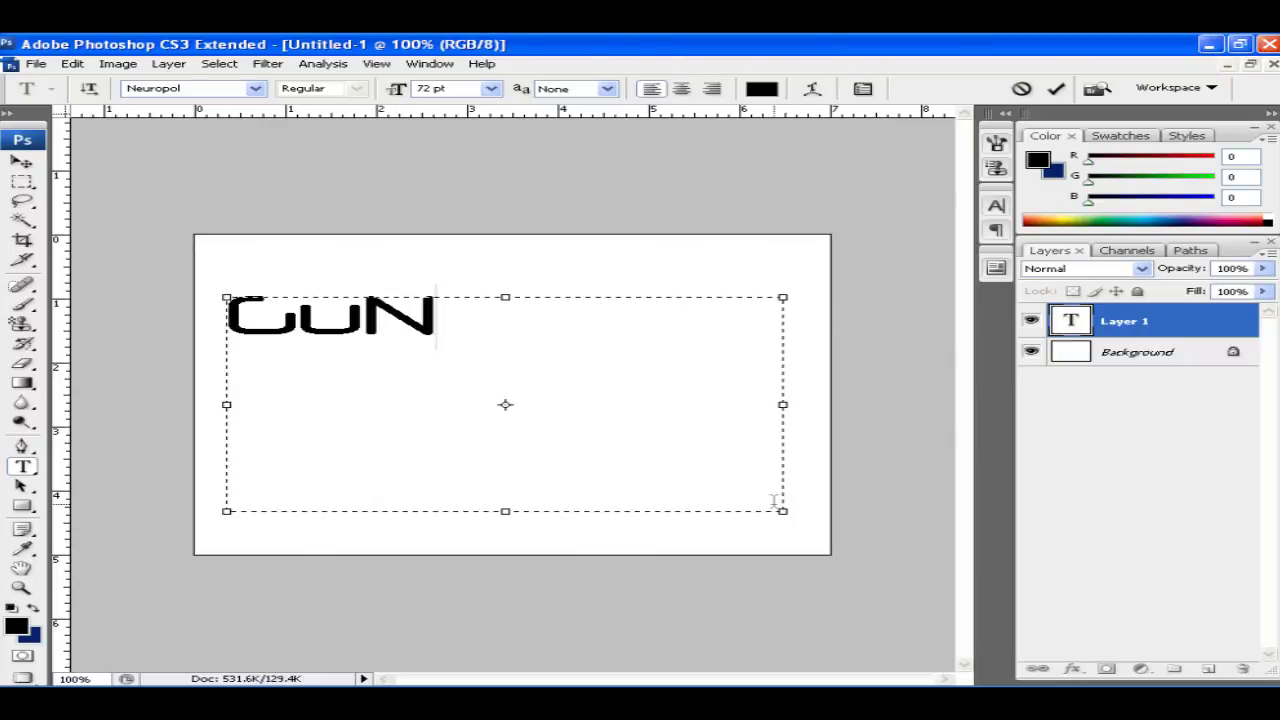
type("TR")
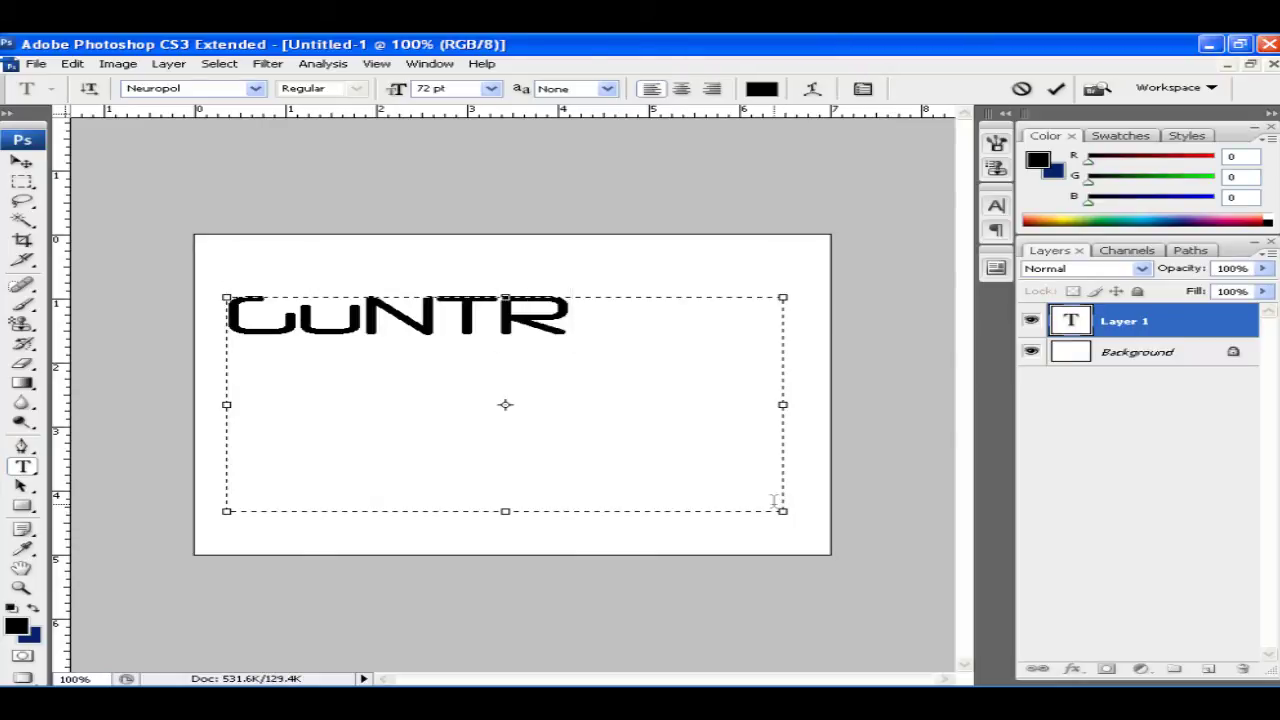
type("UX")
key("ctrl+Return")
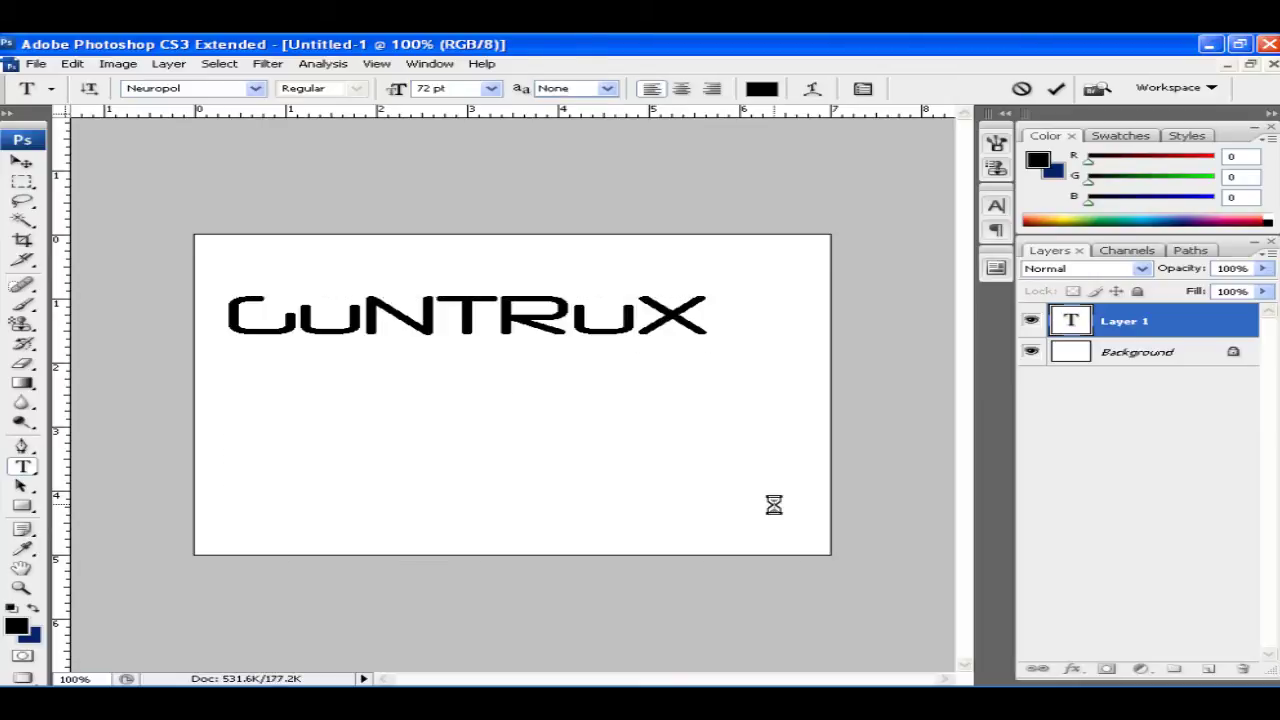
left_click(22, 160)
left_click_drag(609, 338, 643, 394)
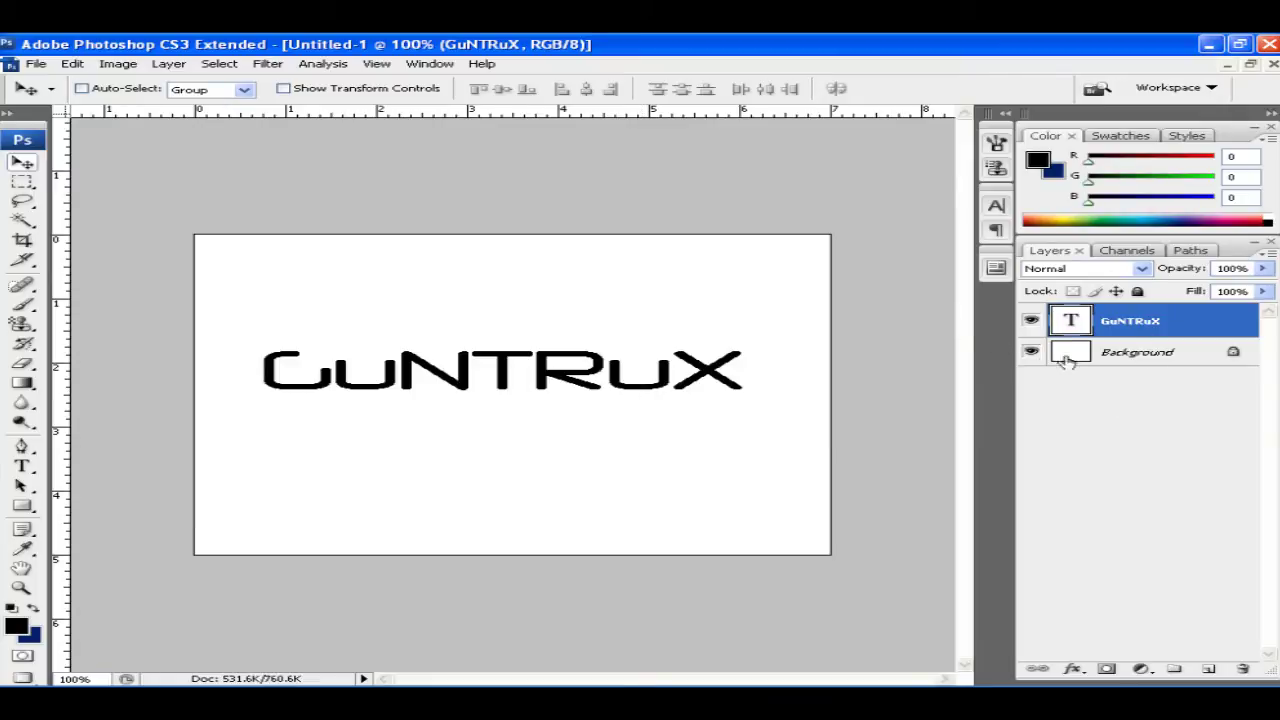
- Apply a Foreground to Background black-to-dark-blue gradient overlay to the GuNTRuX text
left_click(1073, 669)
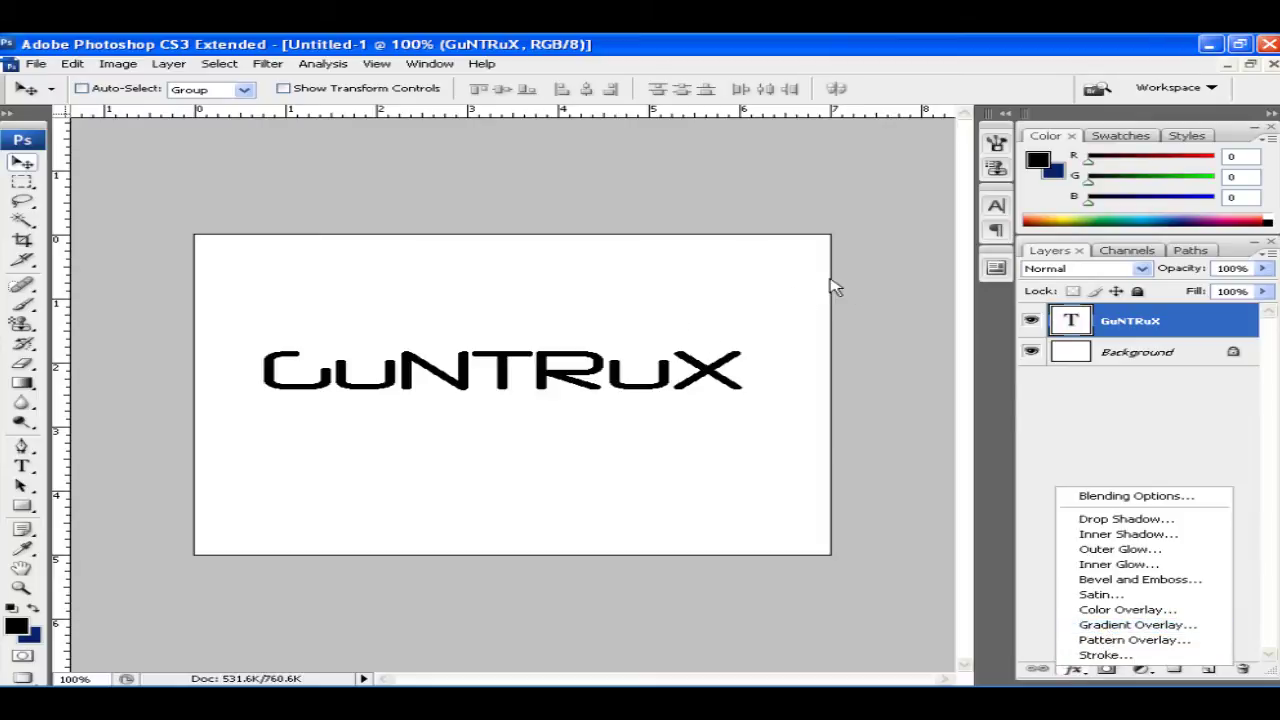
key("g")
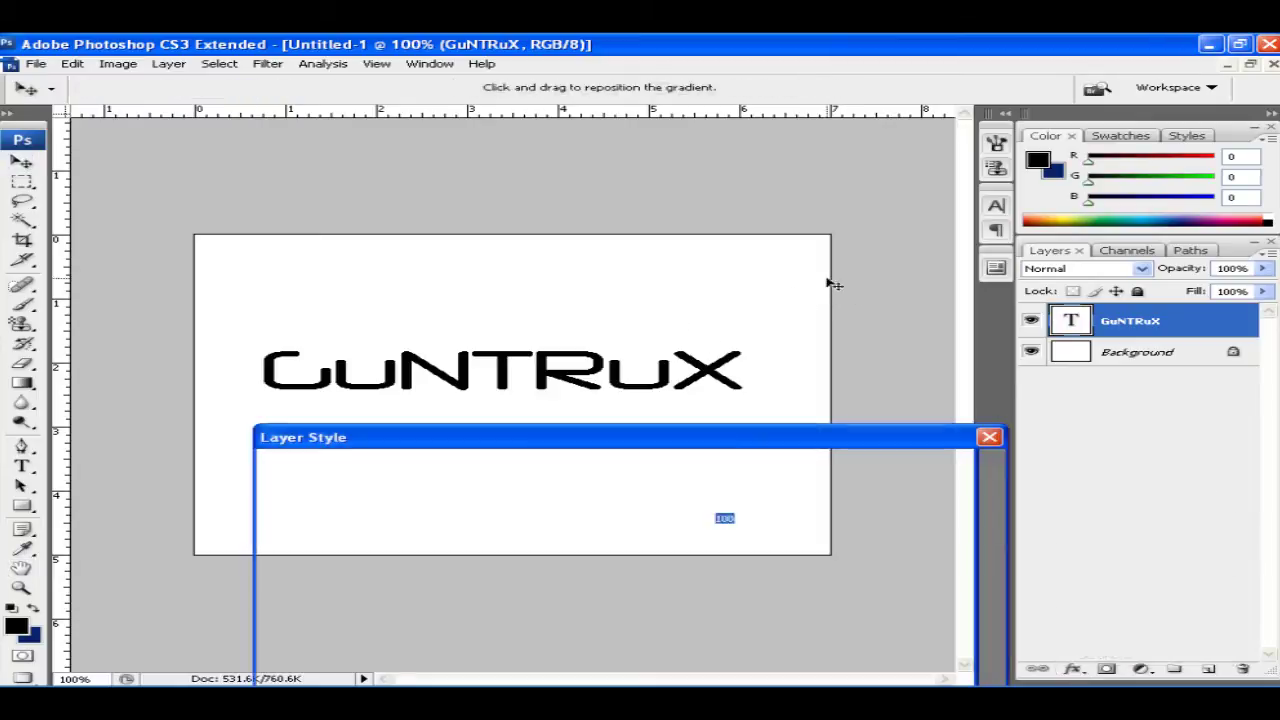
left_click_drag(712, 437, 1128, 392)
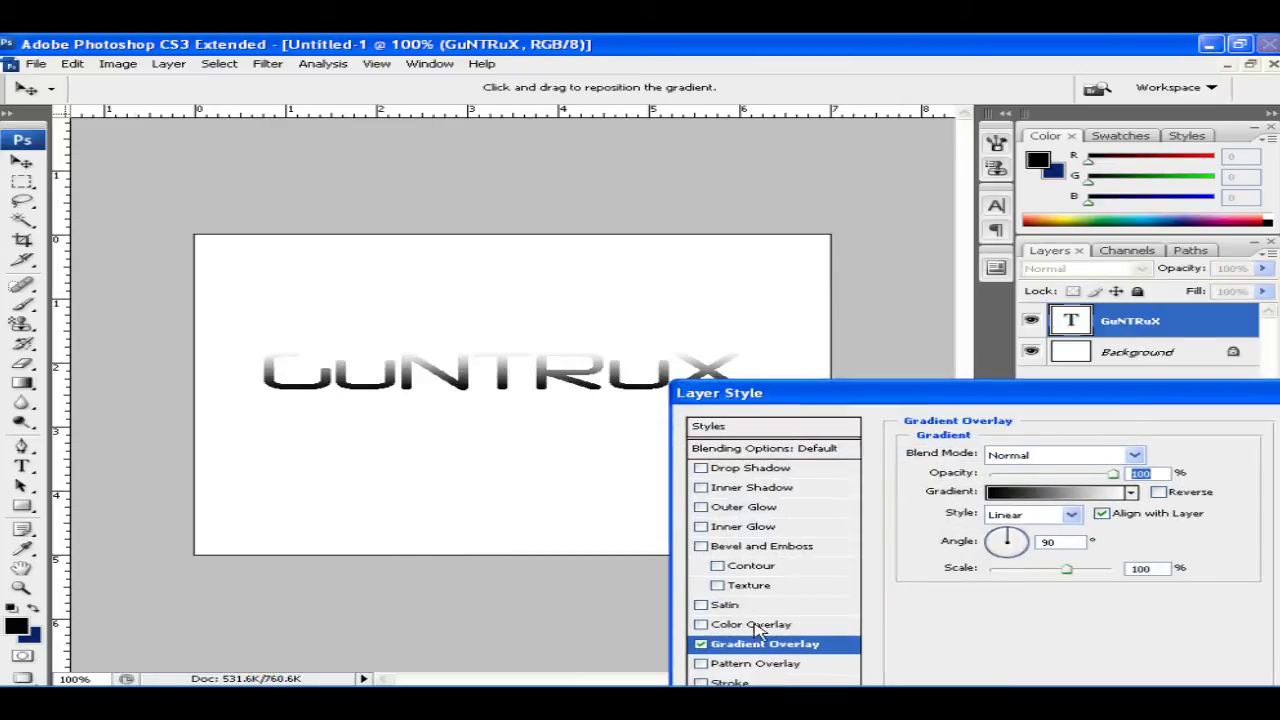
left_click(1012, 494)
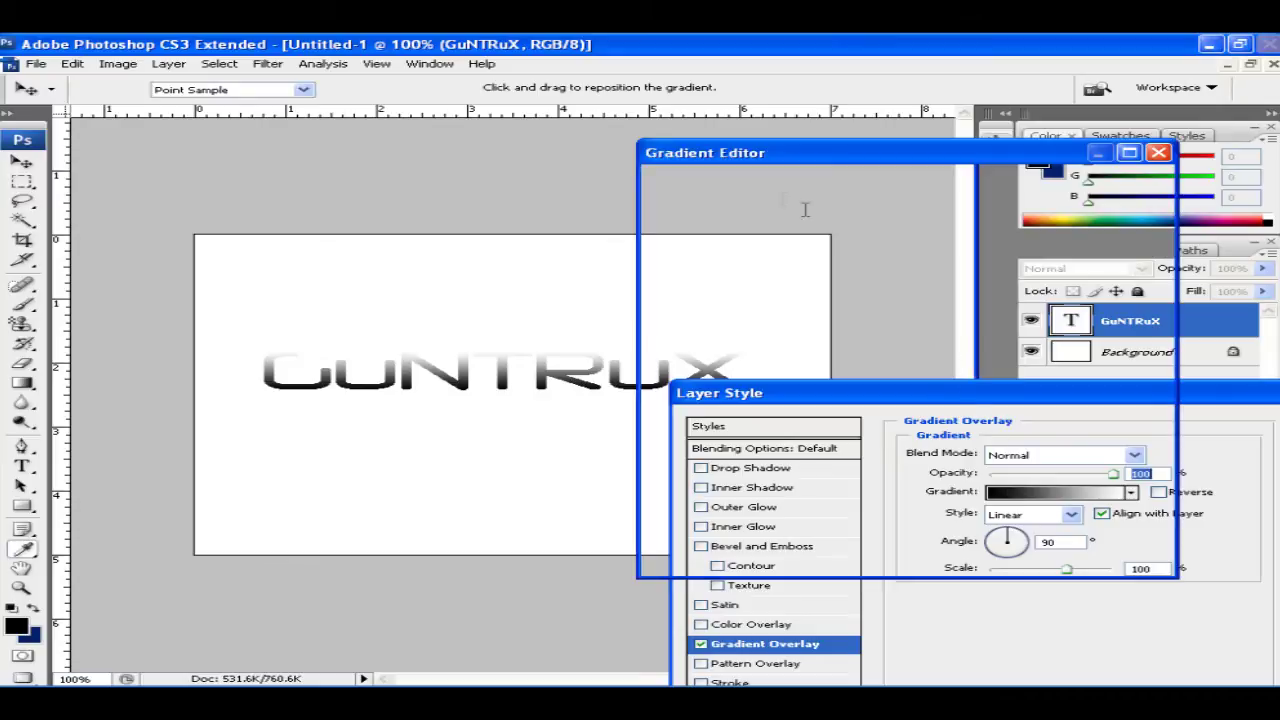
left_click(683, 211)
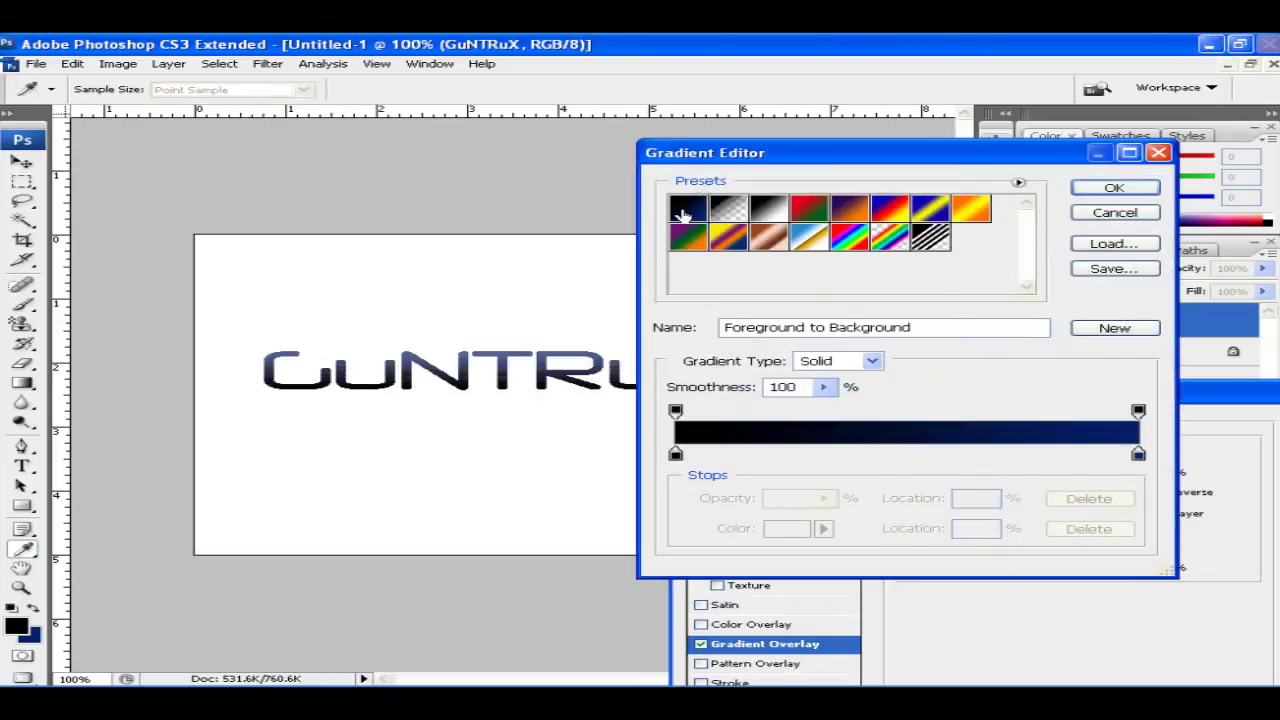
left_click(1112, 188)
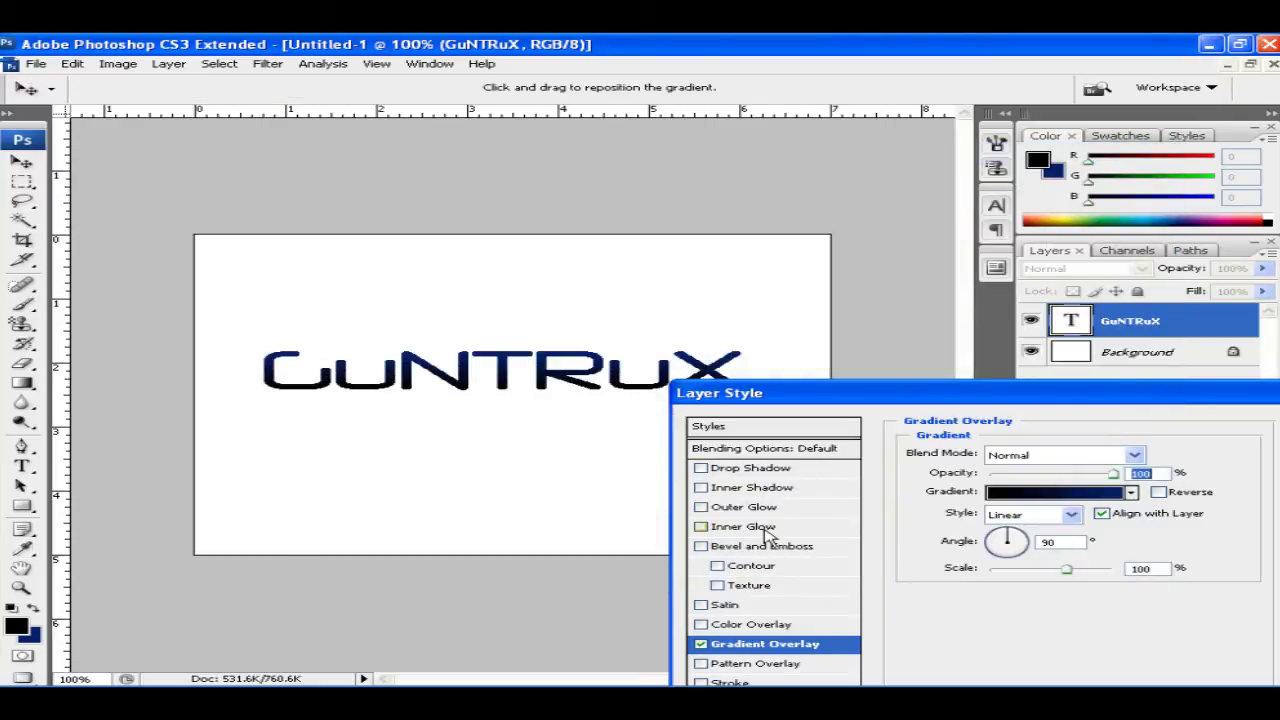
left_click(770, 530)
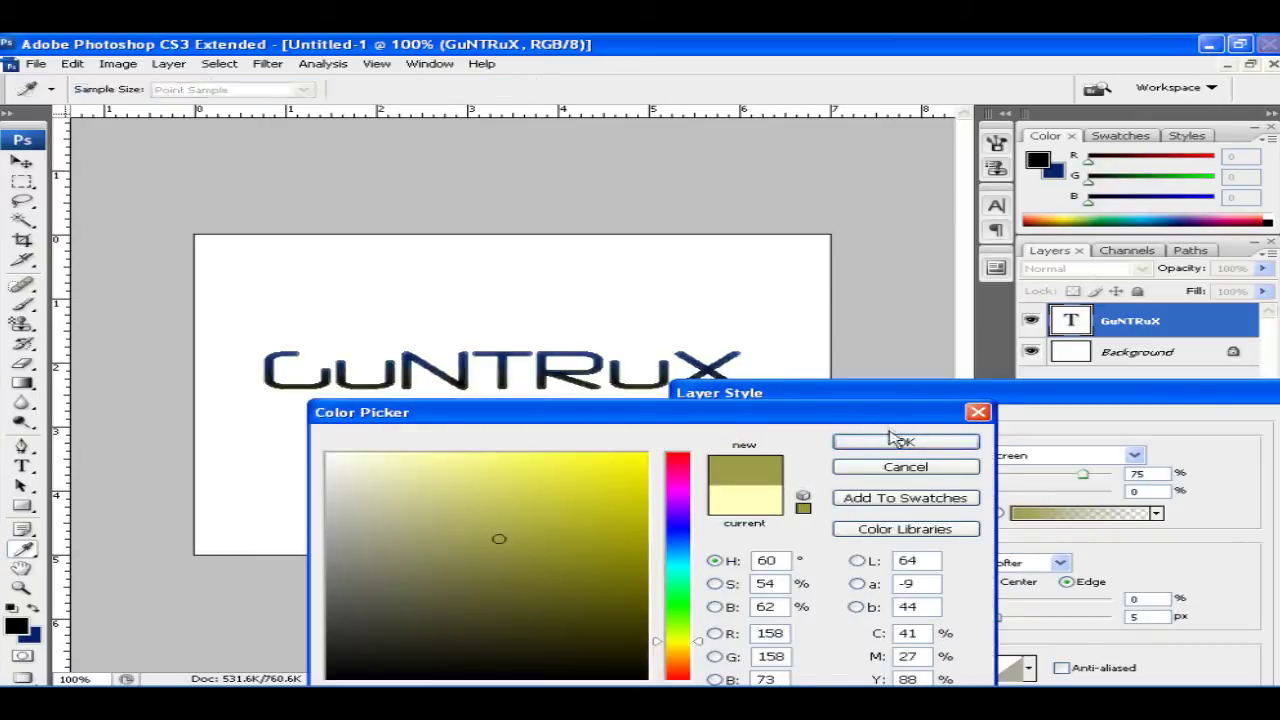
- Give the inner glow a white colour, Normal blend mode and about 7 px size
left_click(903, 443)
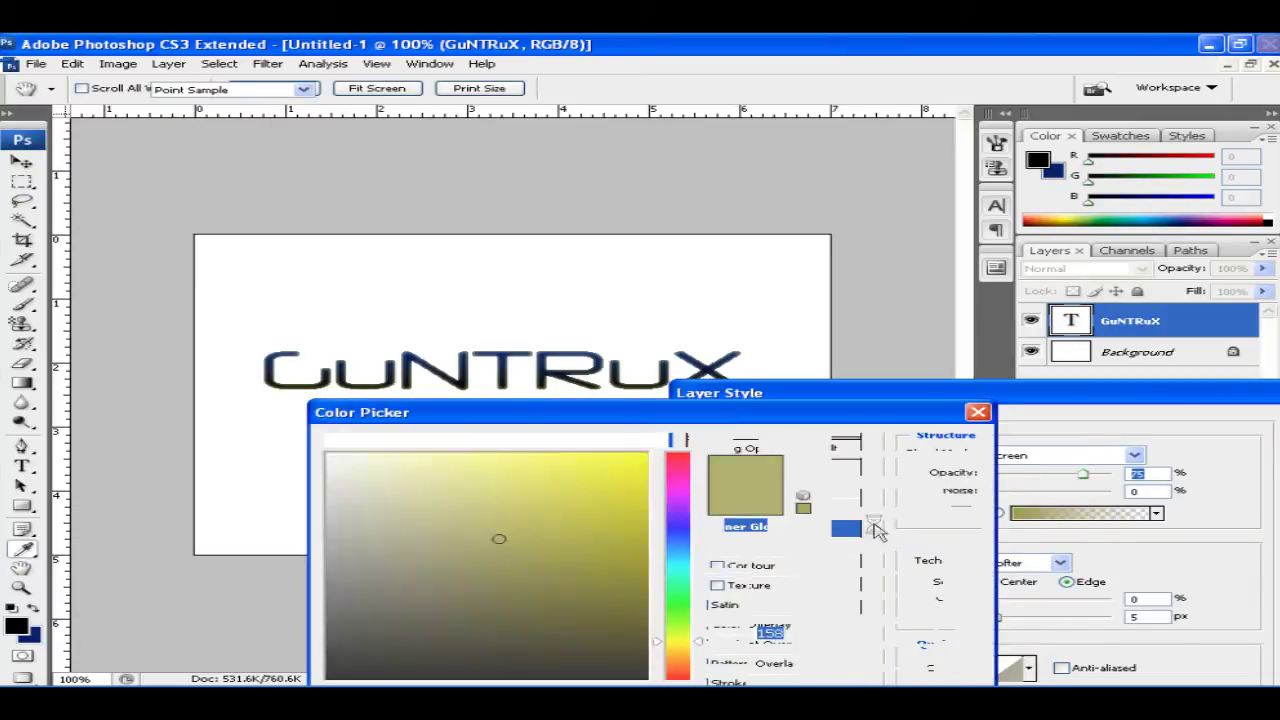
left_click(262, 427)
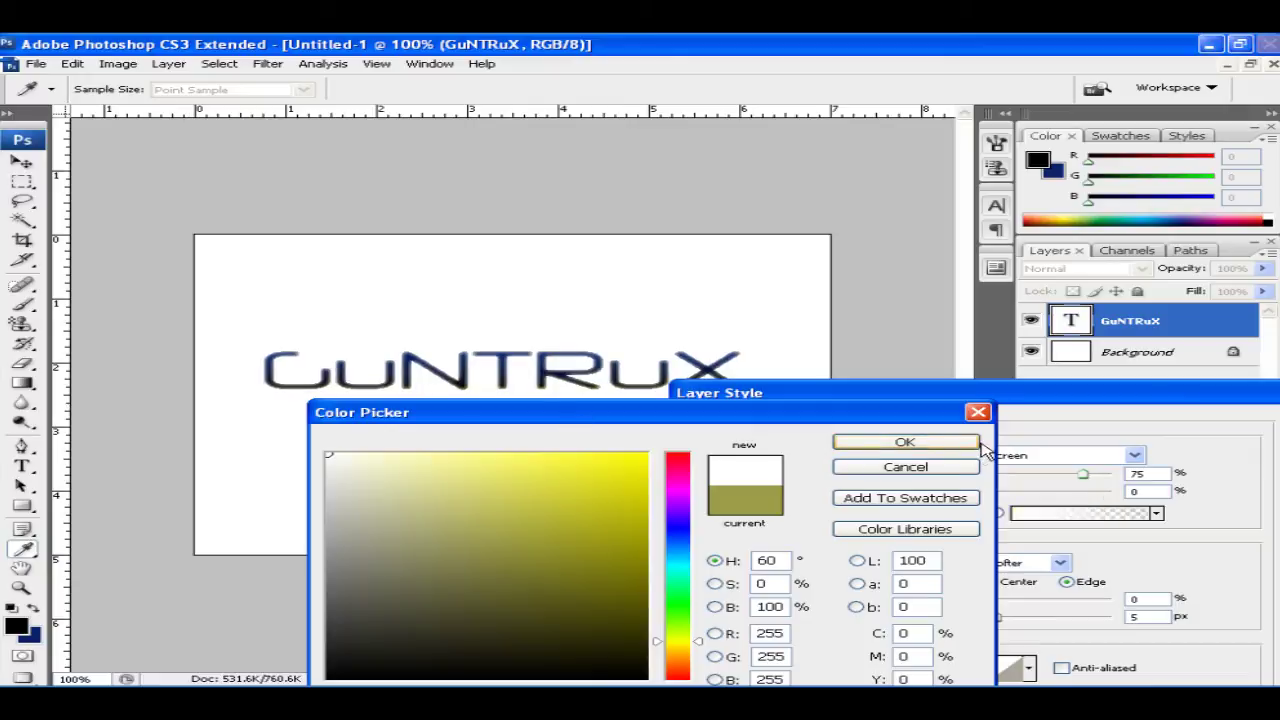
left_click(912, 446)
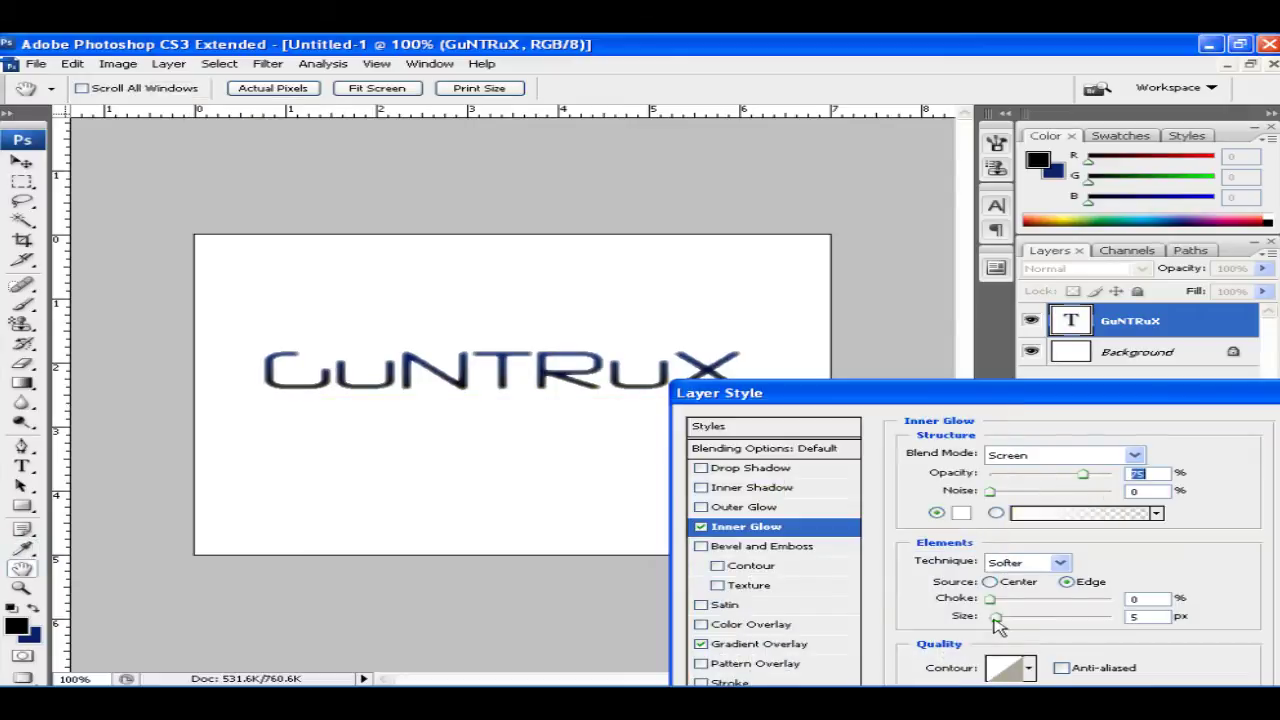
mouse_move(999, 617)
left_mouse_down()
mouse_move(1023, 617)
mouse_move(1000, 618)
left_mouse_up()
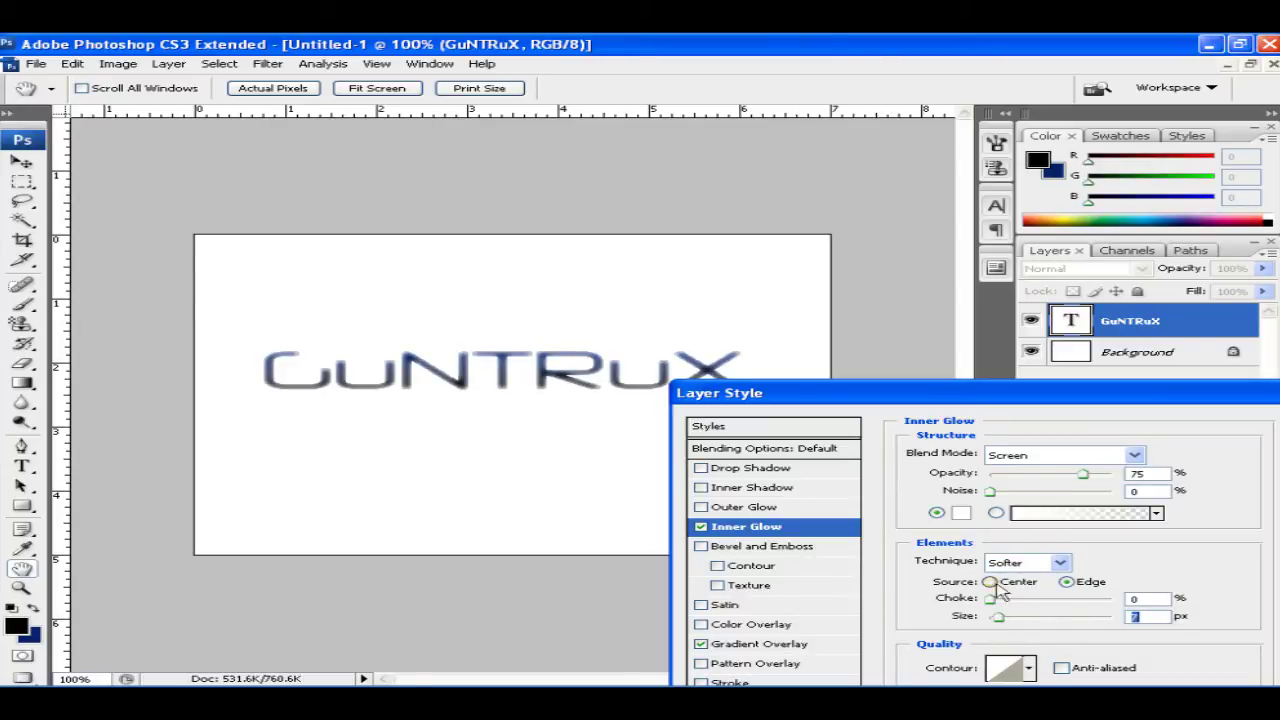
left_click(1040, 455)
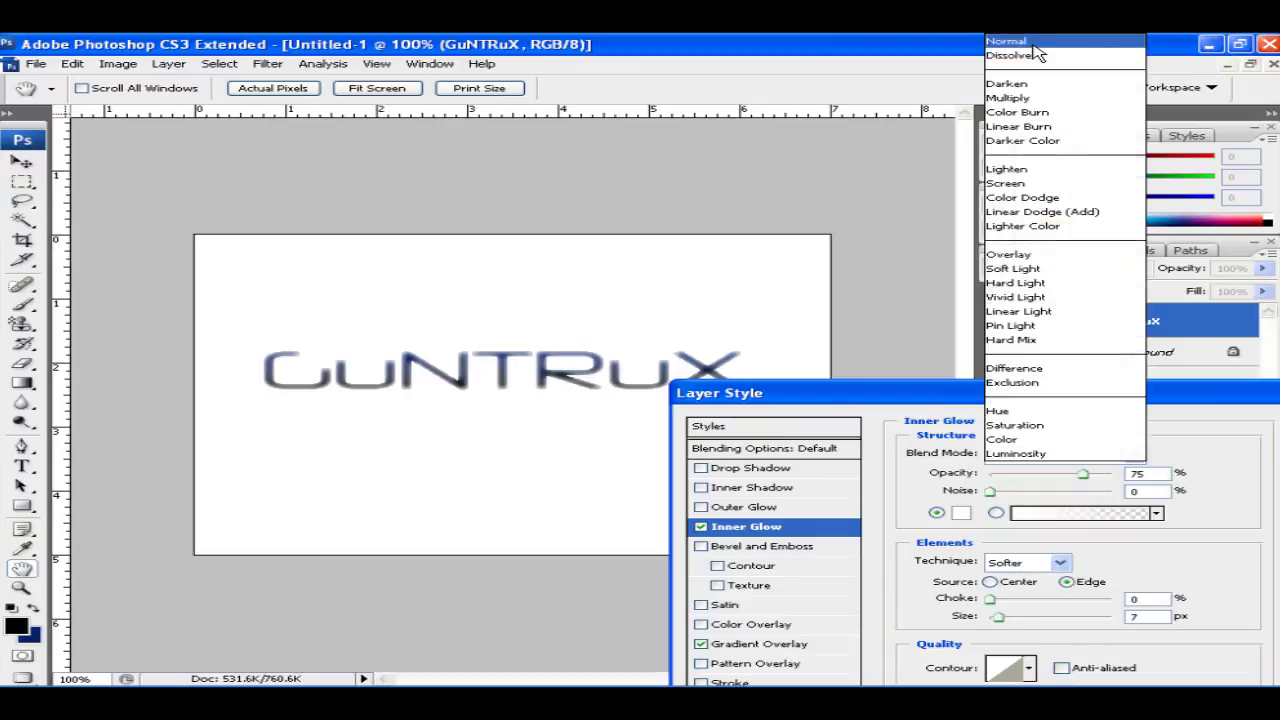
left_click(1030, 42)
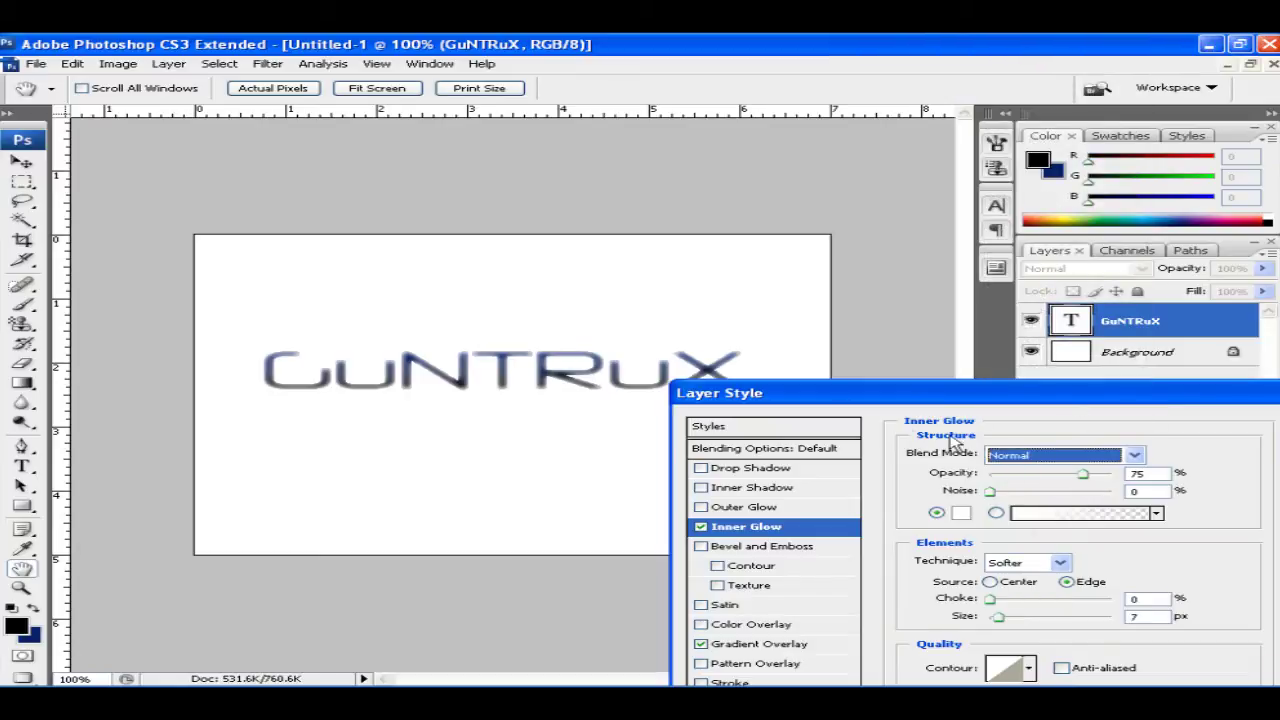
left_click(1000, 616)
left_click_drag(1003, 622, 996, 622)
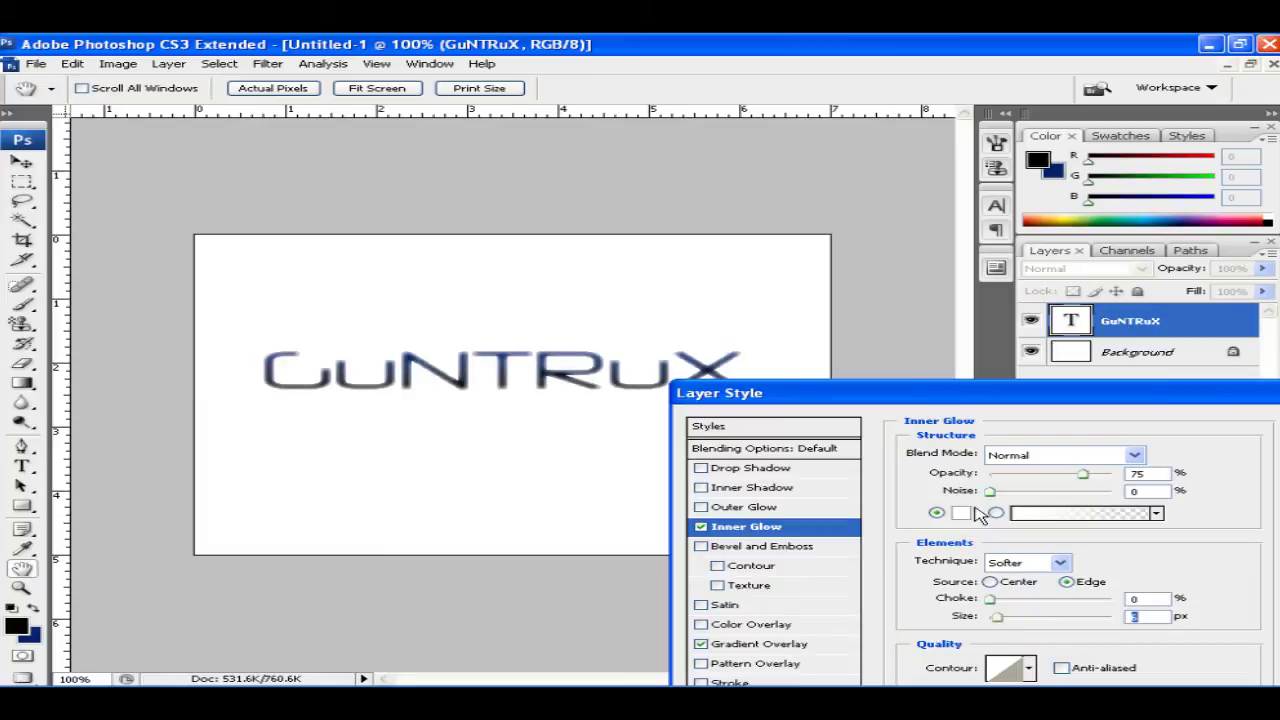
left_click_drag(935, 393, 475, 446)
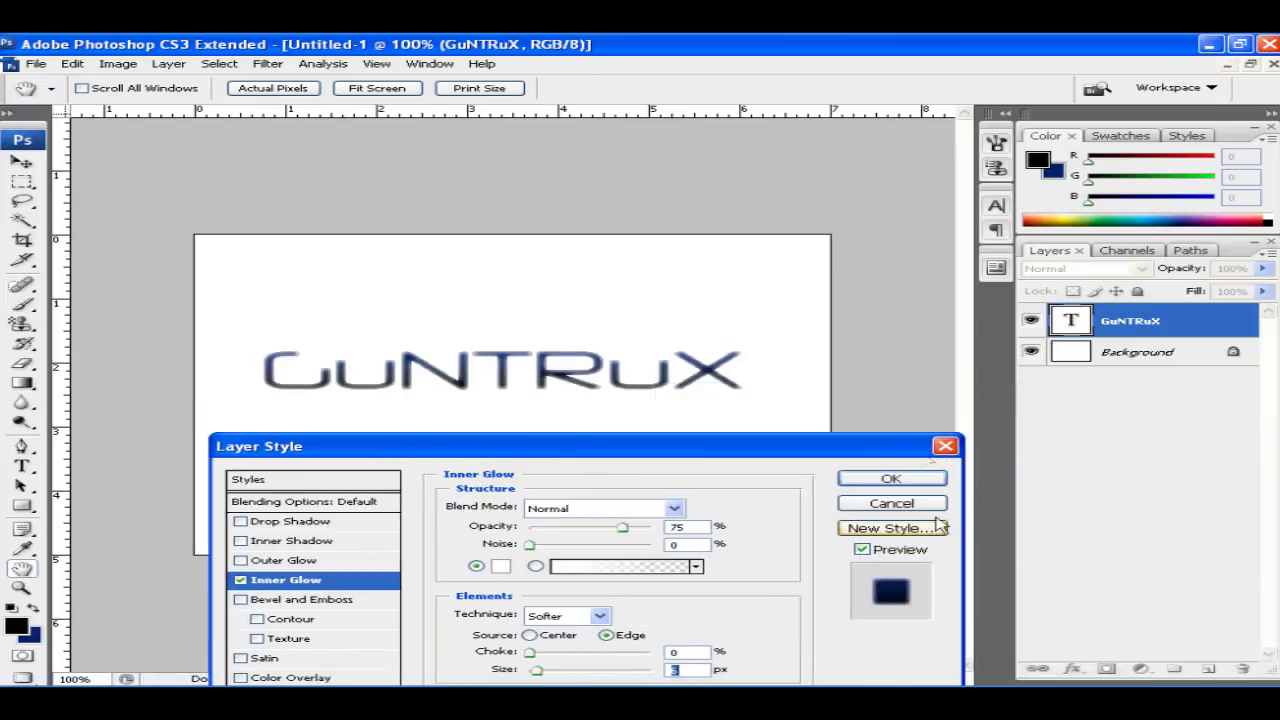
left_click(906, 481)
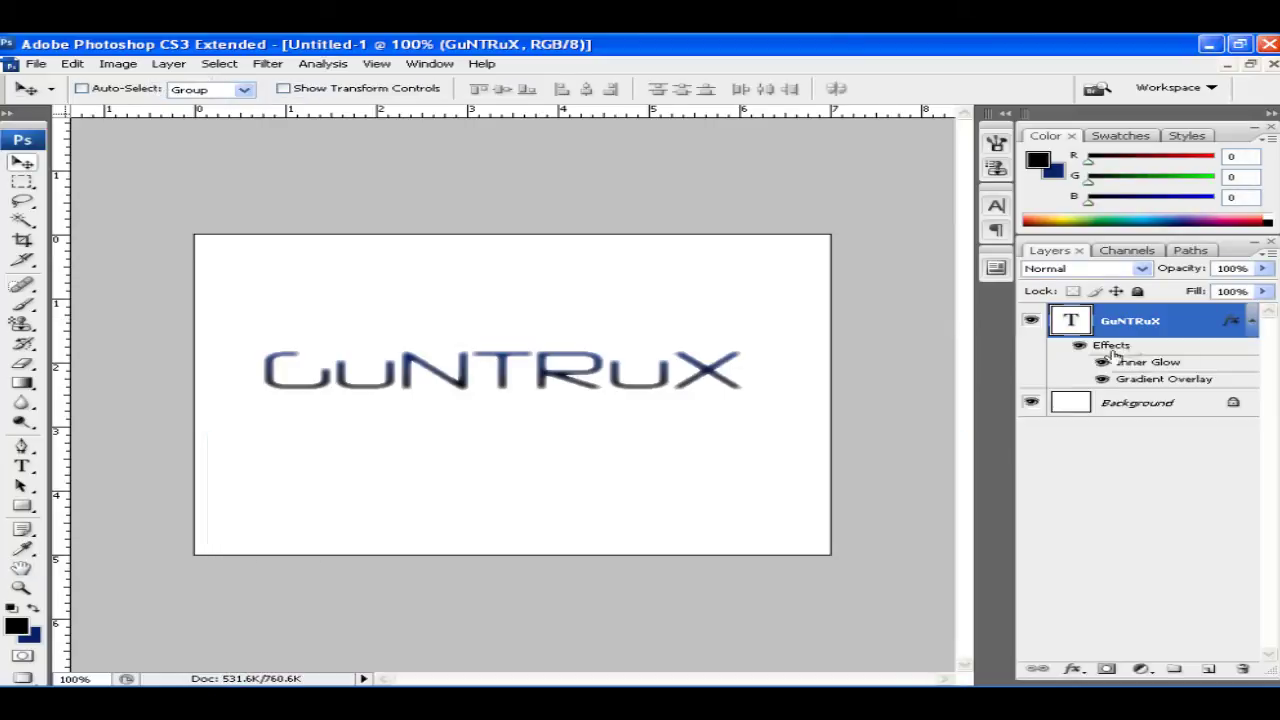
- Duplicate the GuNTRuX layer, effects included, as 'GuNTRuX copy'
right_click(1130, 323)
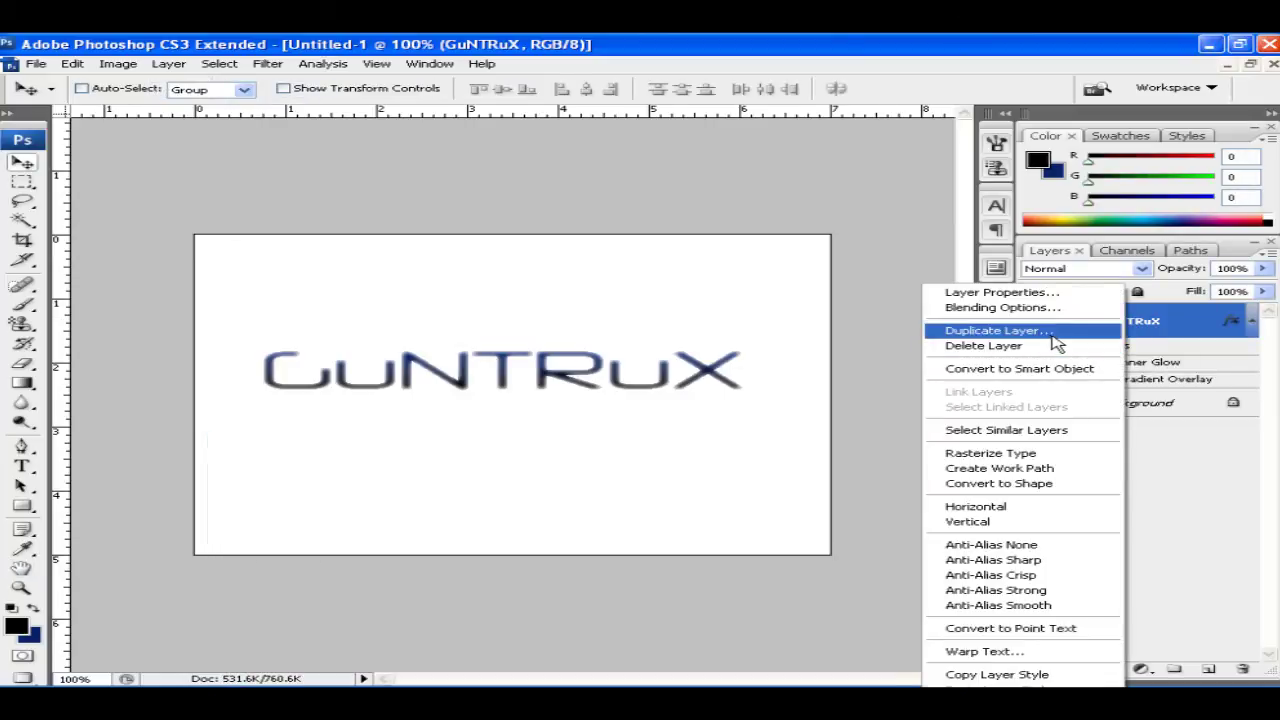
left_click(1000, 330)
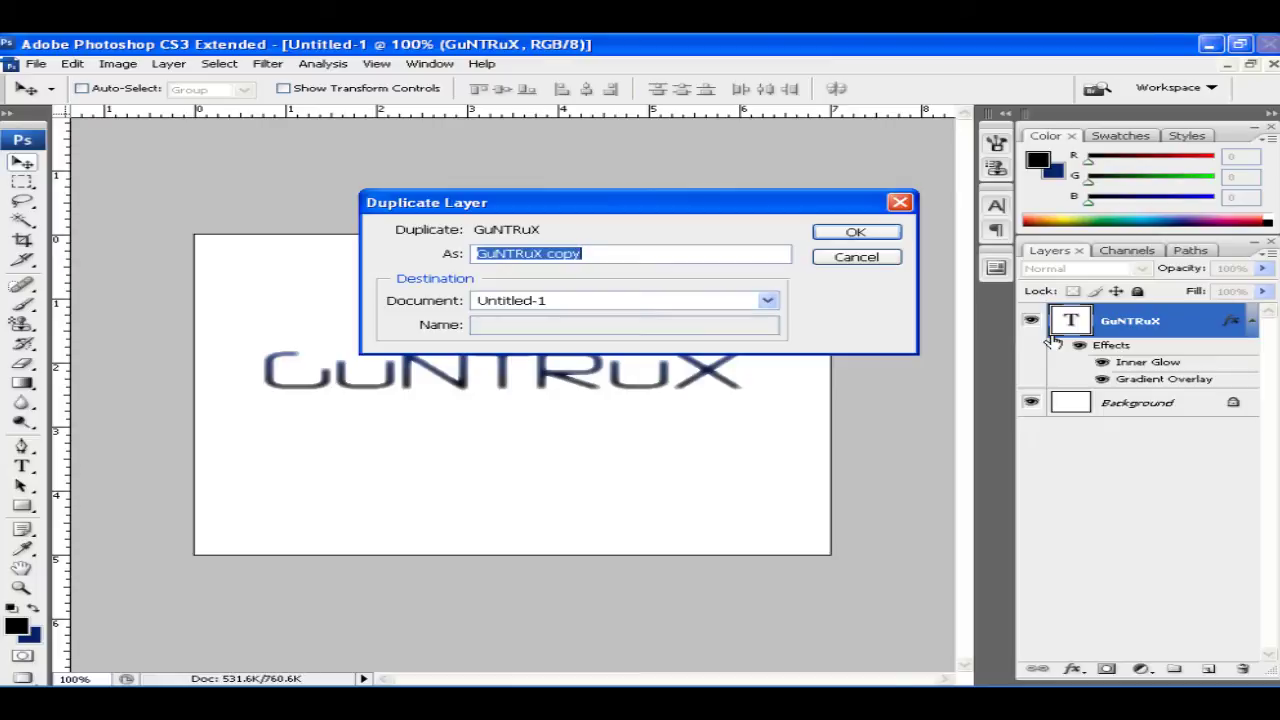
key("Return")
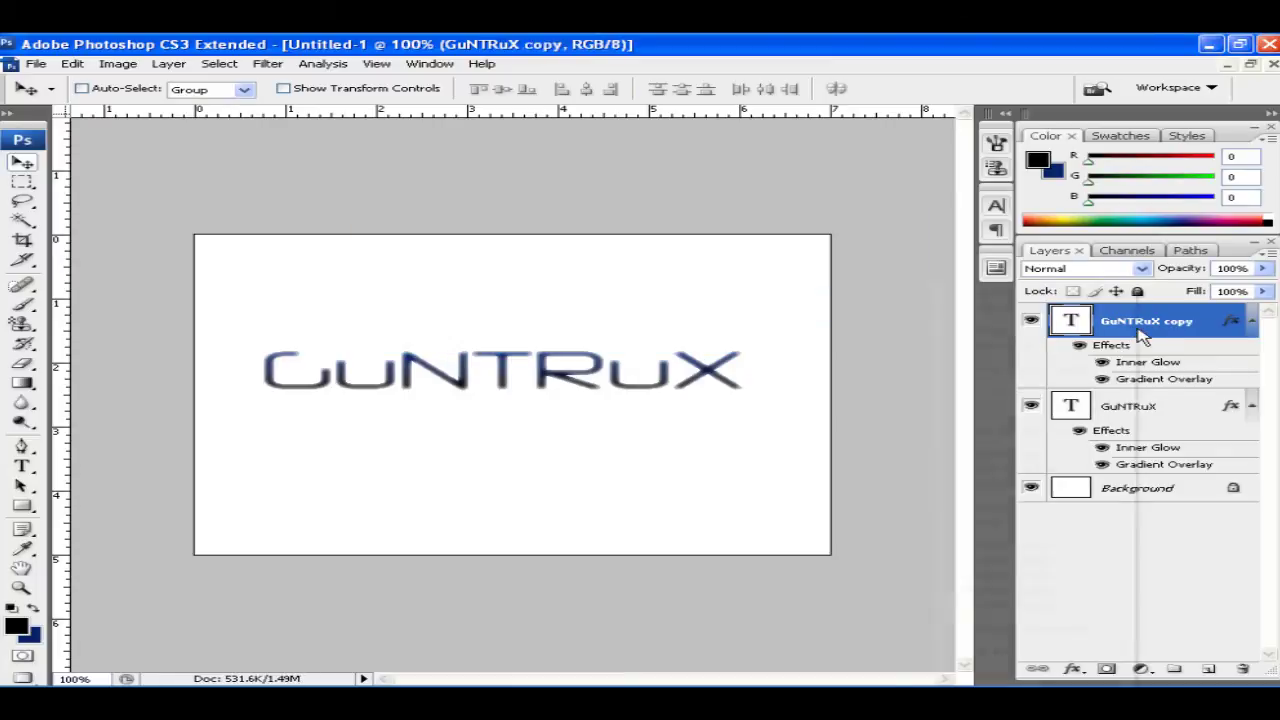
right_click(1143, 337)
left_click(1097, 314)
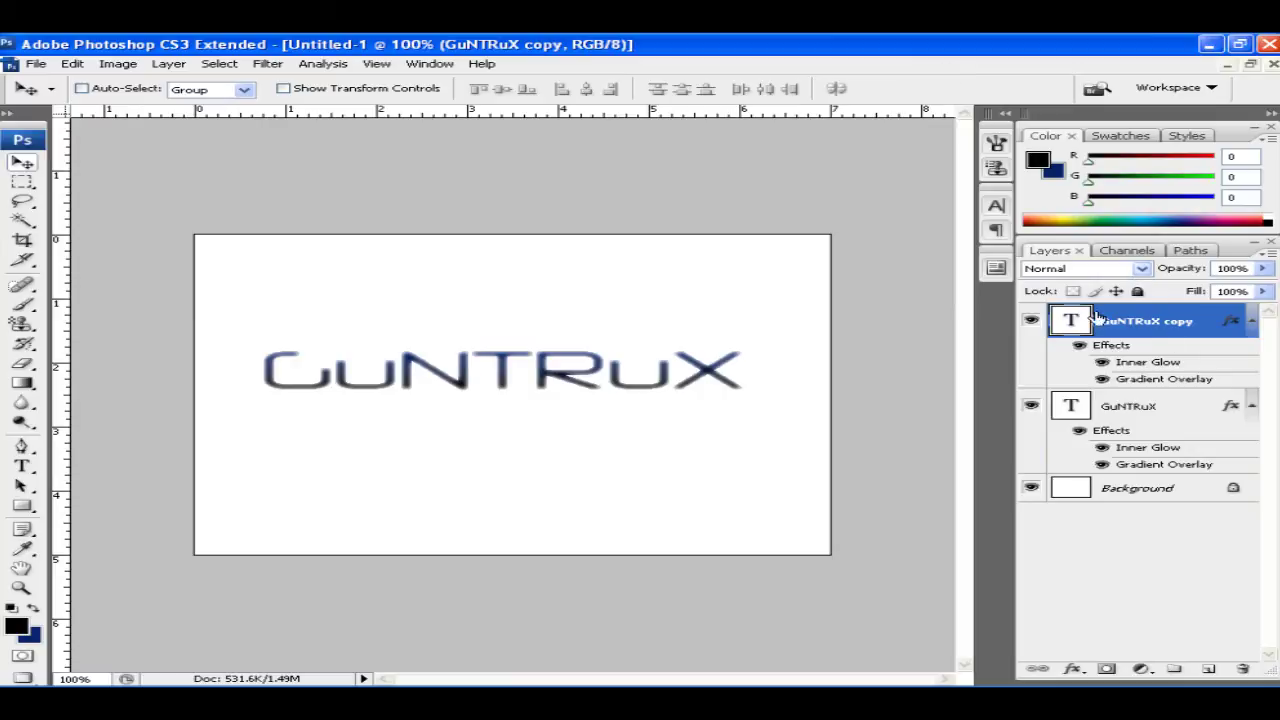
left_click(72, 63)
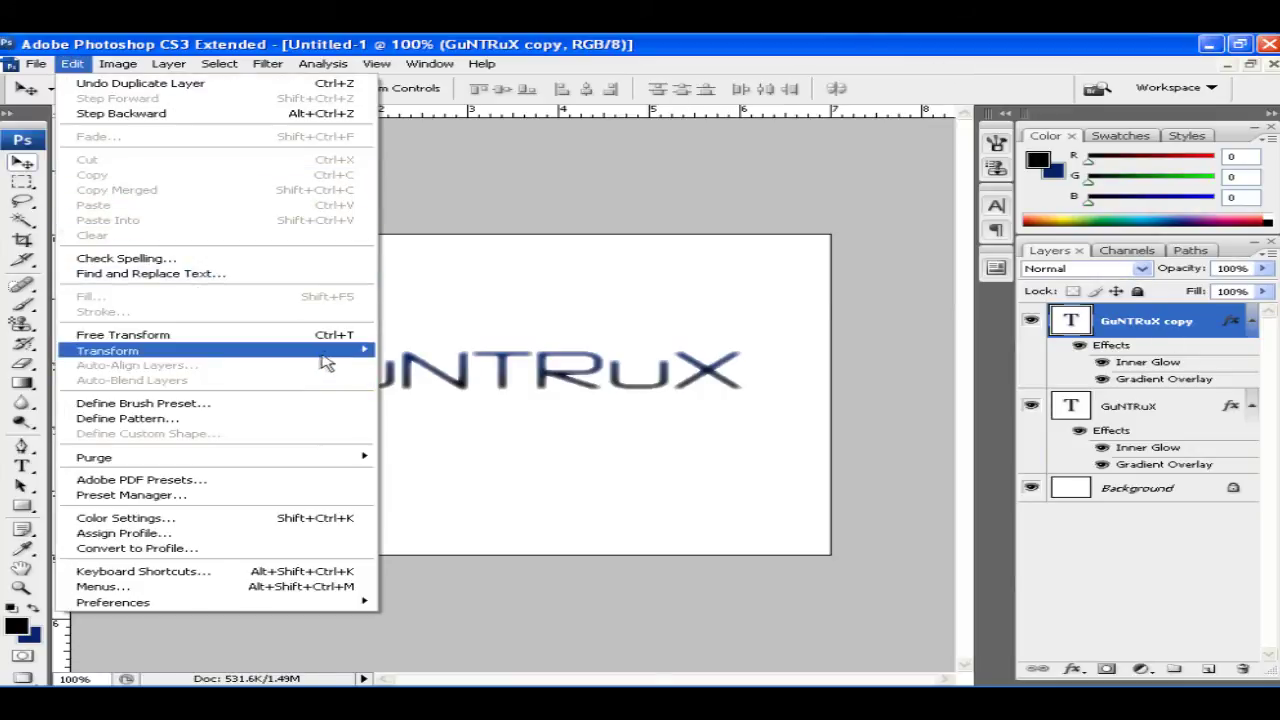
- Flip the text copy vertically and place it just below the original
mouse_move(108, 350)
left_click(448, 541)
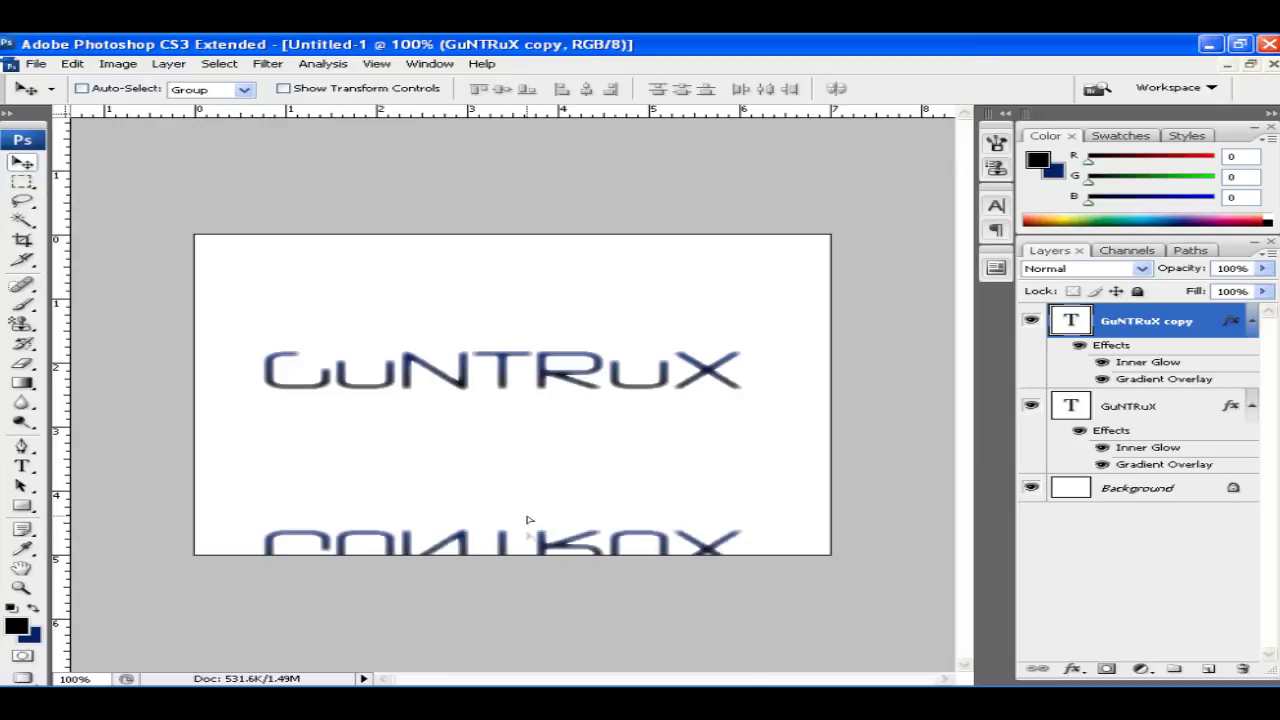
left_click_drag(528, 520, 527, 390)
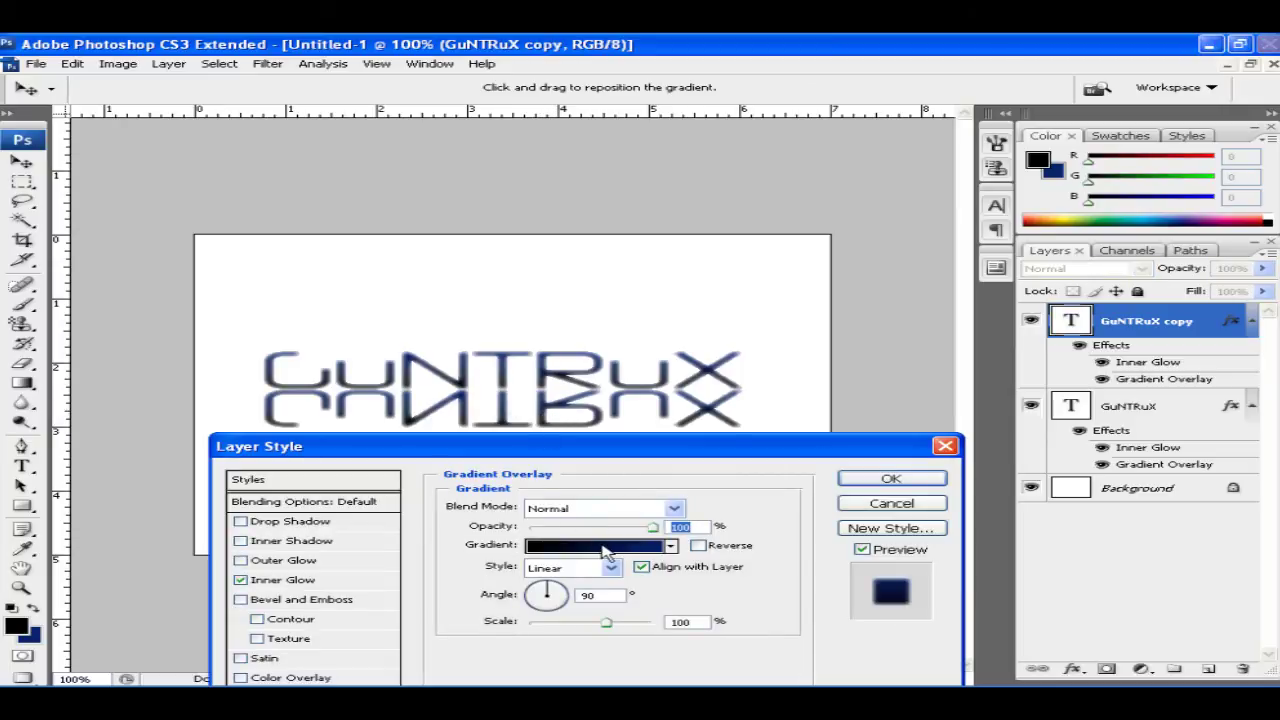
- Give the copy a reversed Black, White gradient overlay so the reflection fades out
left_click(603, 548)
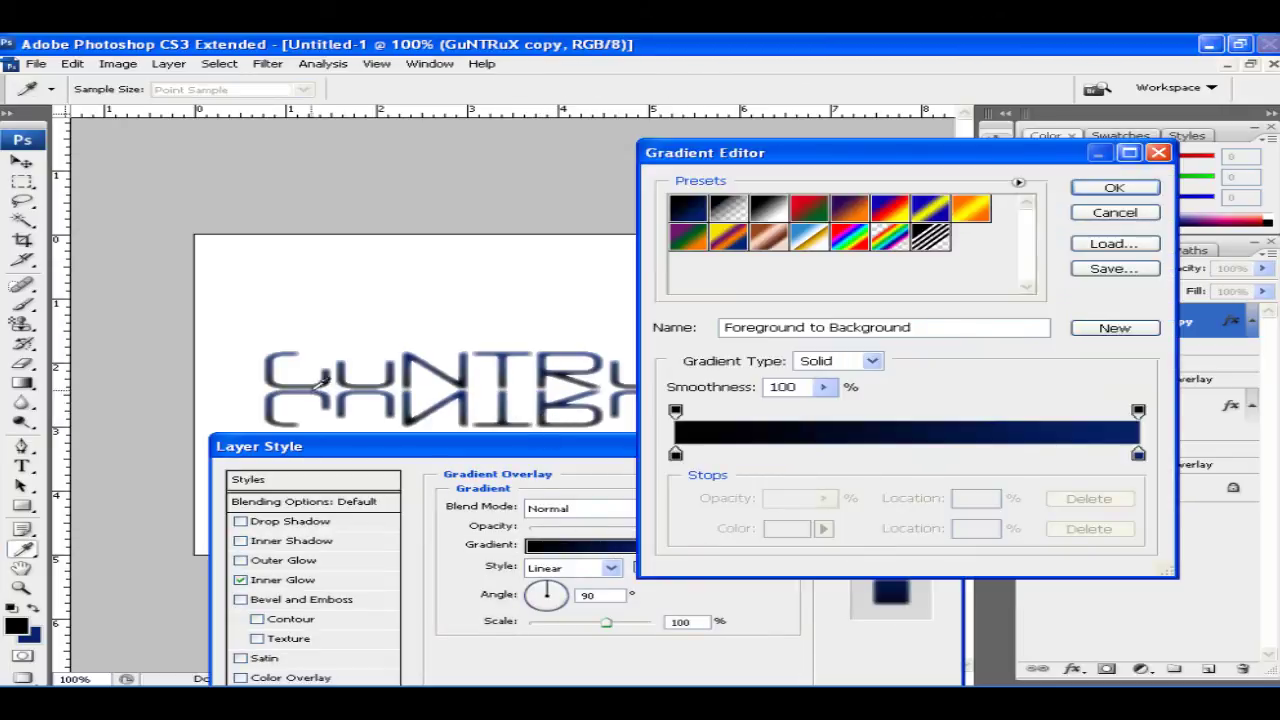
left_click(730, 212)
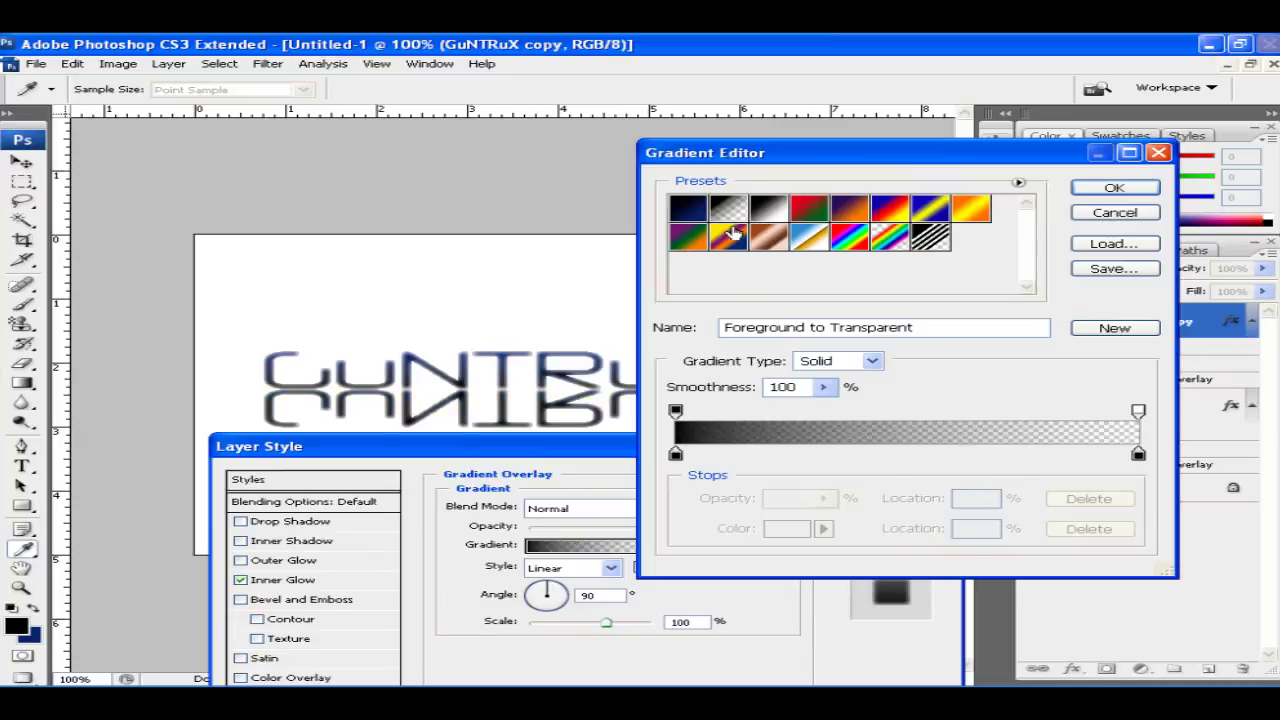
left_click(770, 206)
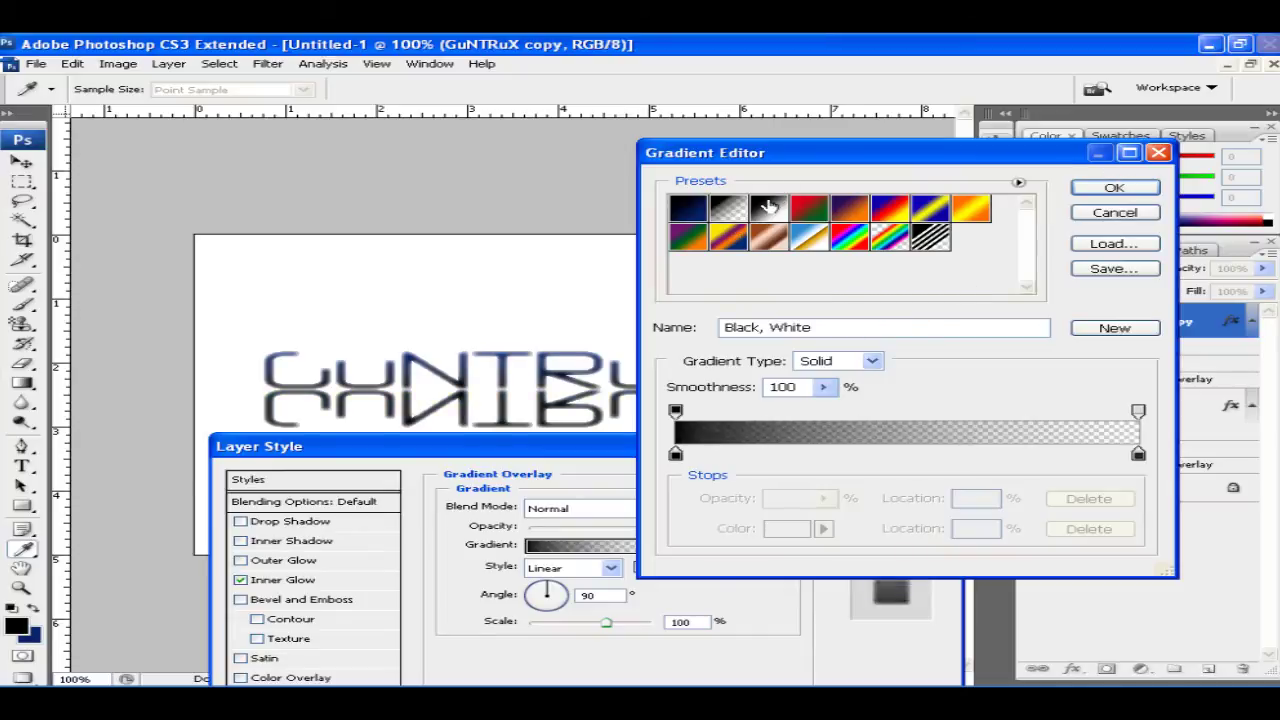
left_click(1140, 190)
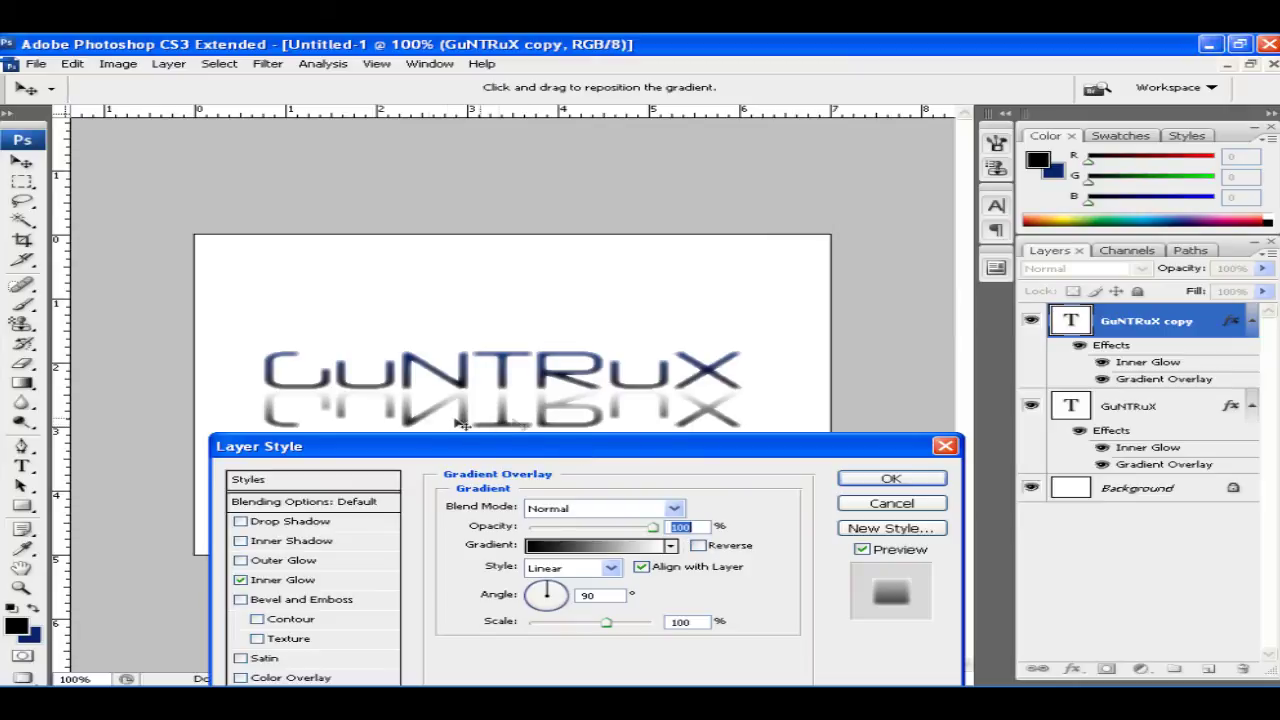
left_click(698, 546)
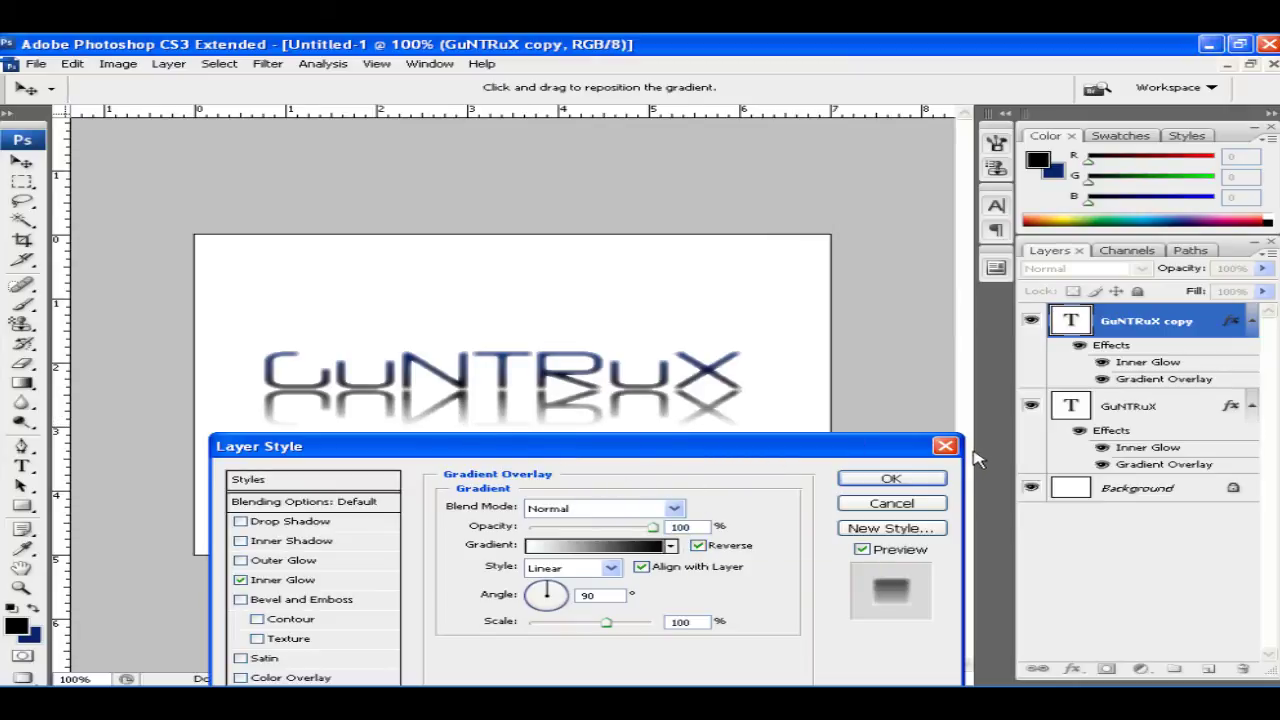
left_click(890, 478)
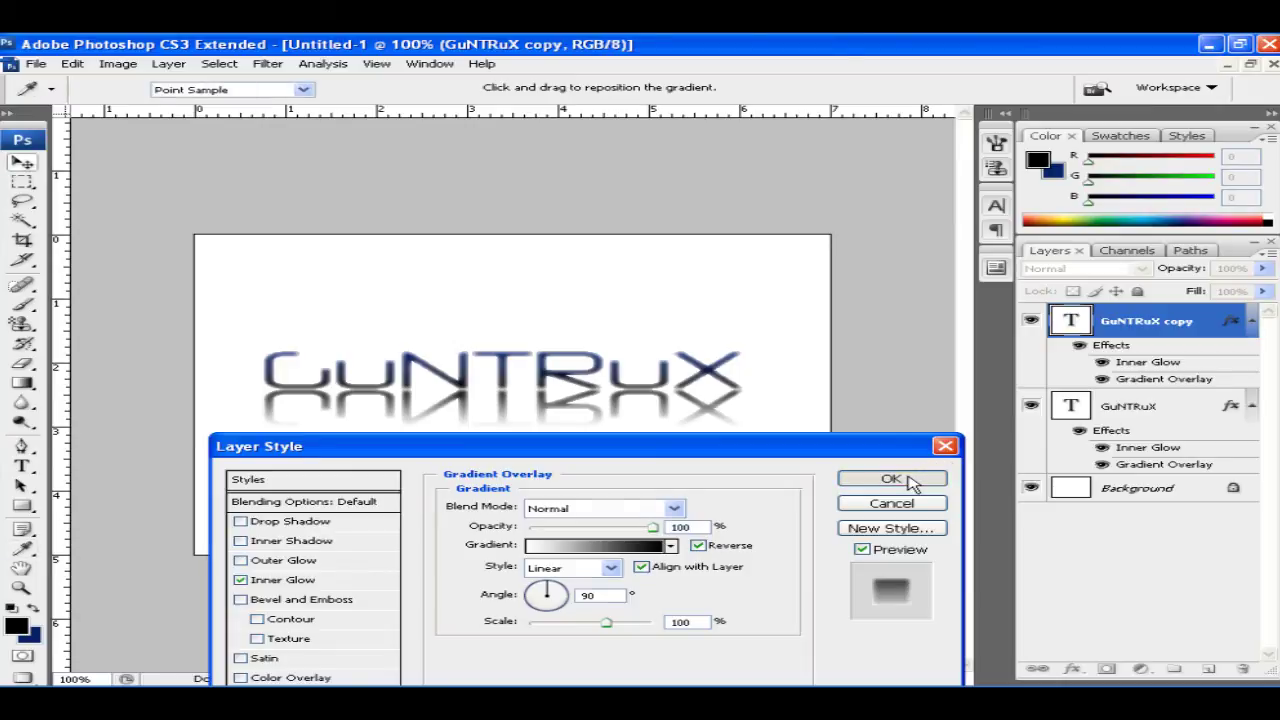